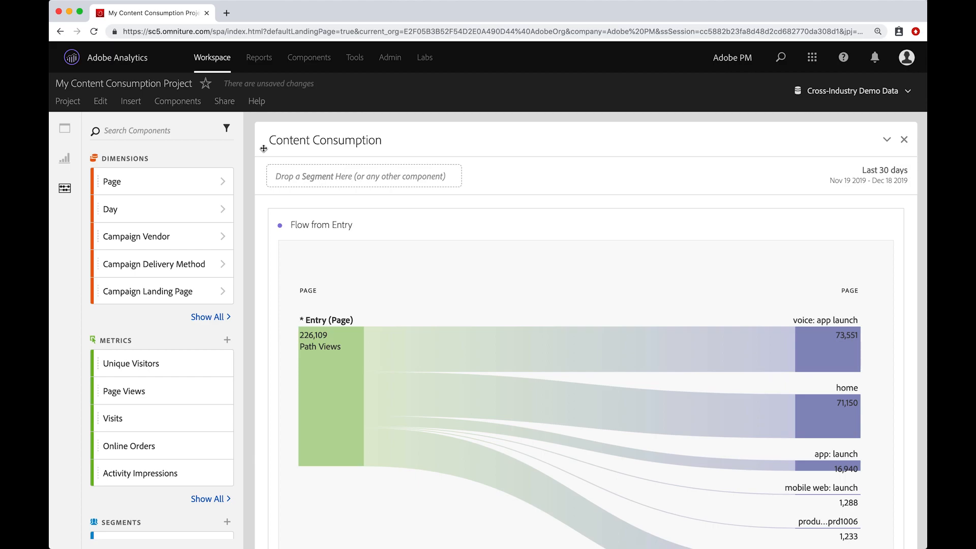
Step: Review the Content Consumption panel's flows and tables, and the available panels, visualizations and components
scroll(263, 149, down, 20)
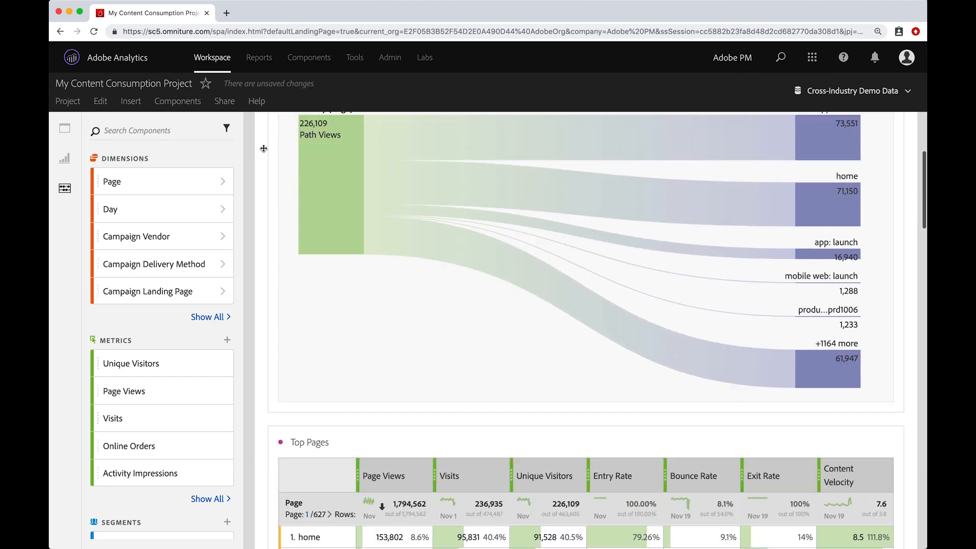
scroll(263, 151, down, 15)
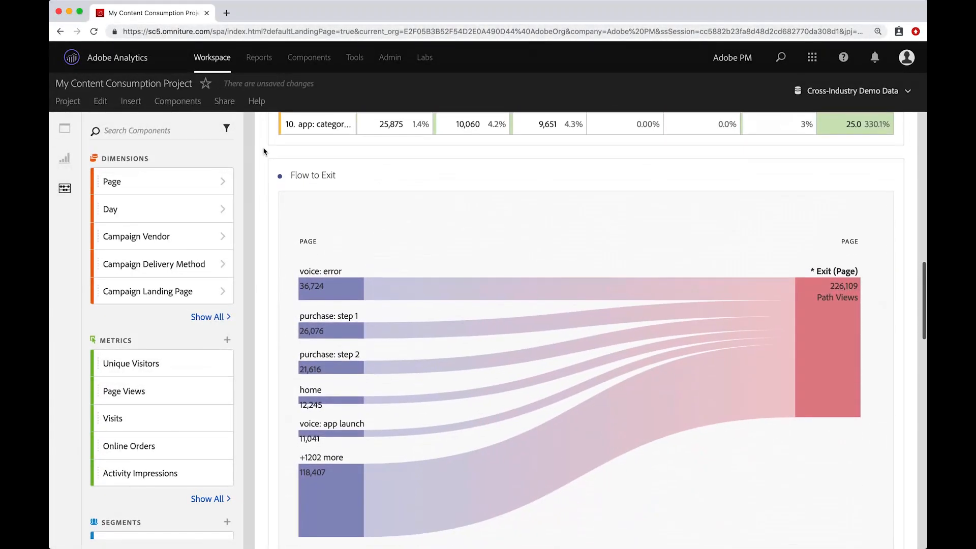
scroll(263, 151, down, 10)
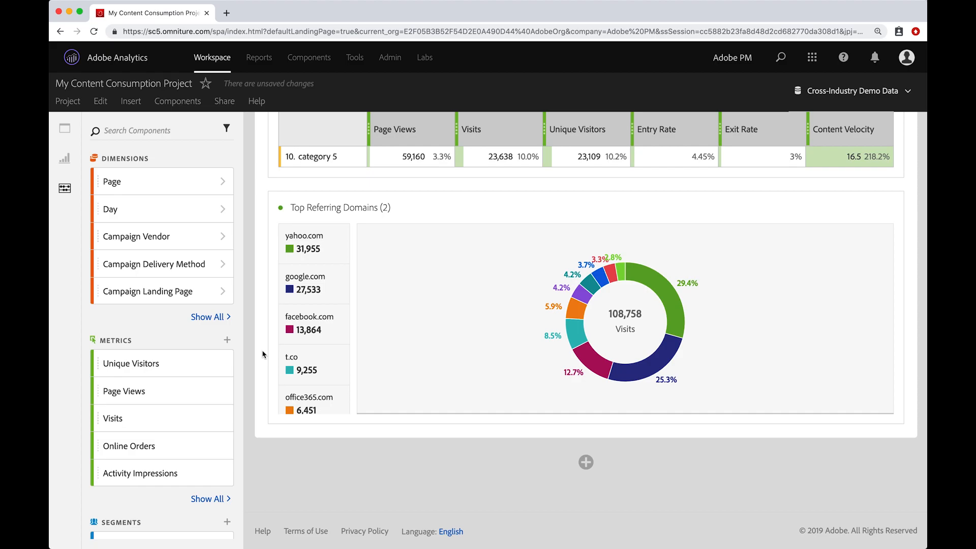
scroll(263, 355, up, 15)
scroll(262, 354, up, 20)
scroll(262, 354, up, 2)
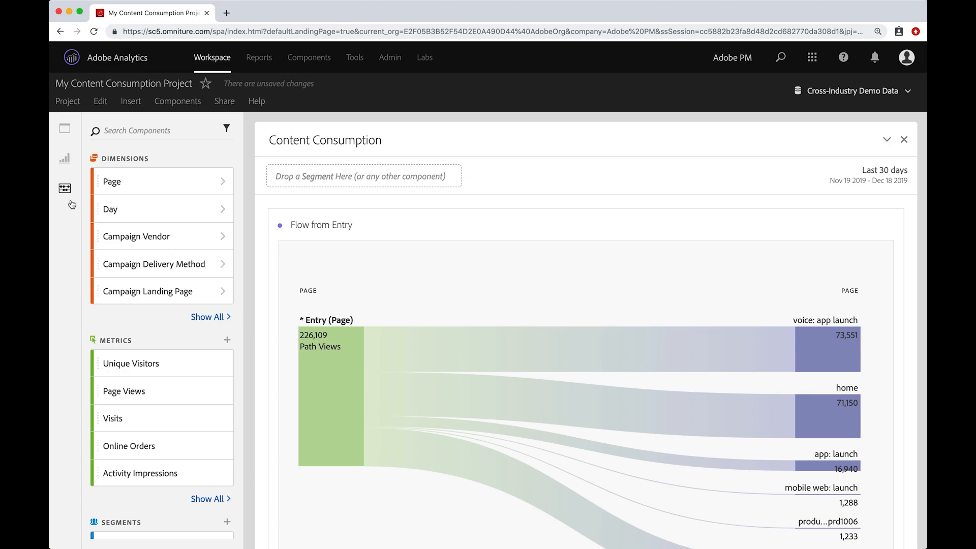
click(65, 129)
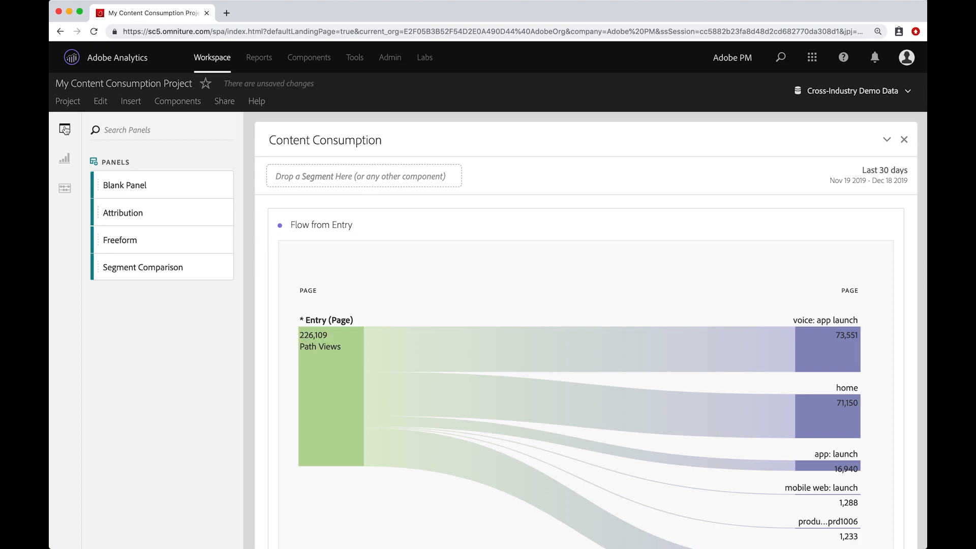
click(65, 161)
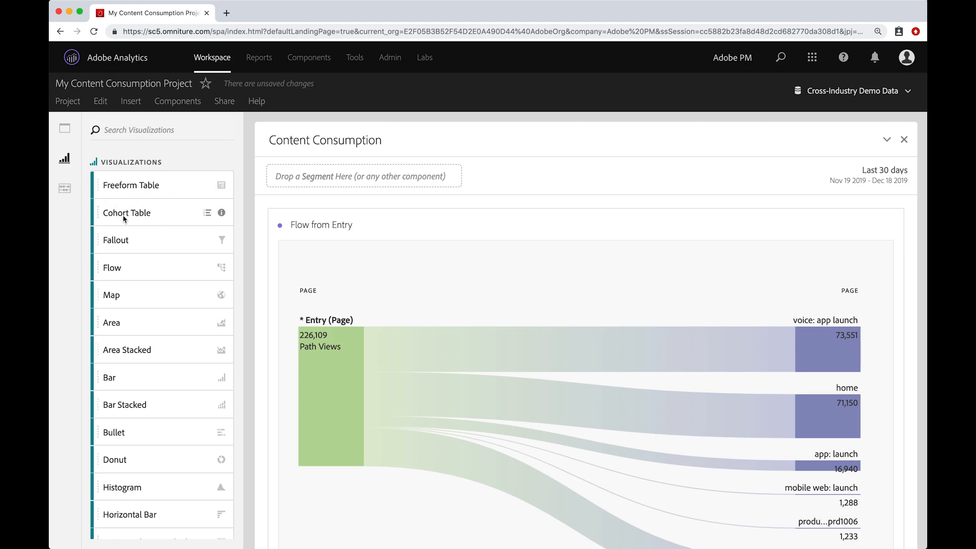
click(65, 190)
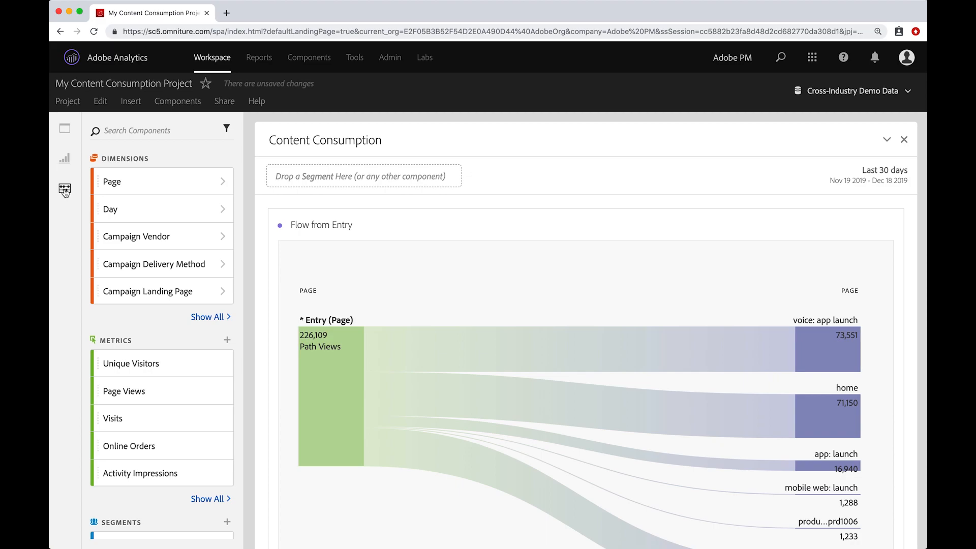
Step: Add a freeform table above the Flow from Entry visualization and break it down by the Page dimension
click(64, 161)
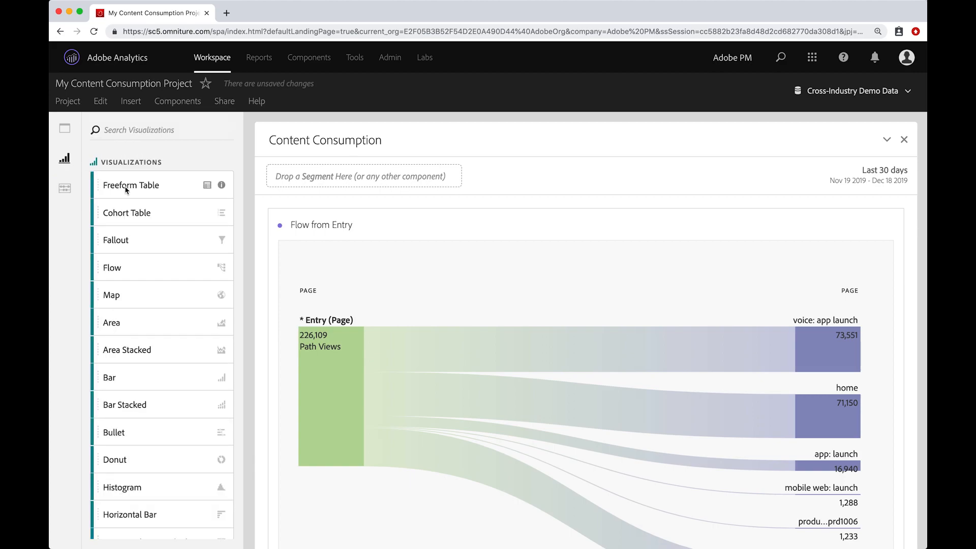
drag(131, 186, 399, 311)
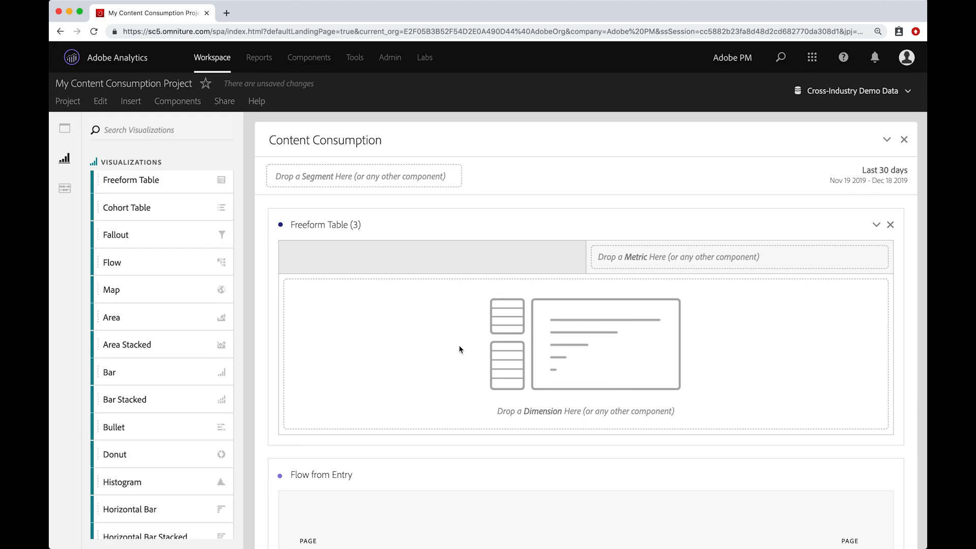
click(65, 189)
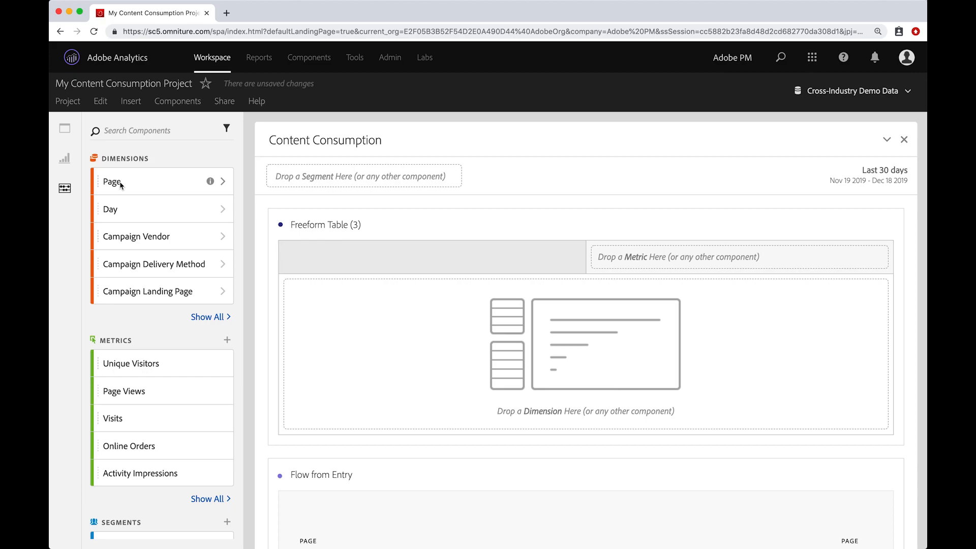
drag(122, 186, 487, 351)
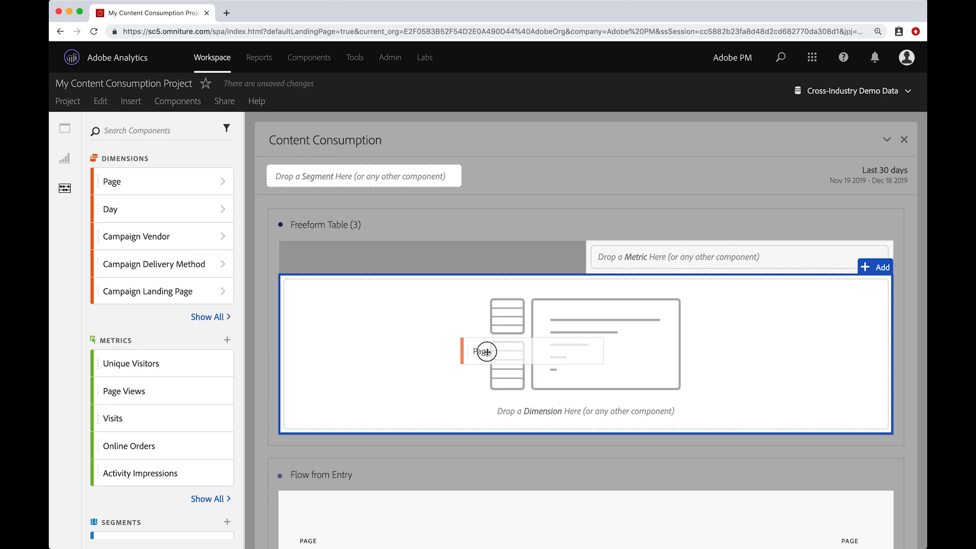
drag(486, 351, 490, 353)
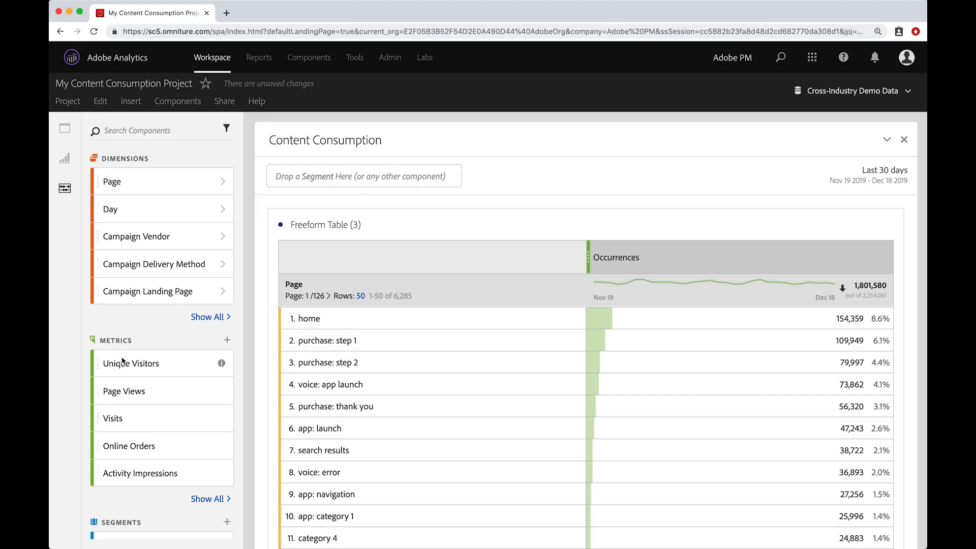
Step: Replace the new table's Occurrences metric with Page Views and rename the table as My Pages
click(120, 395)
drag(119, 395, 711, 258)
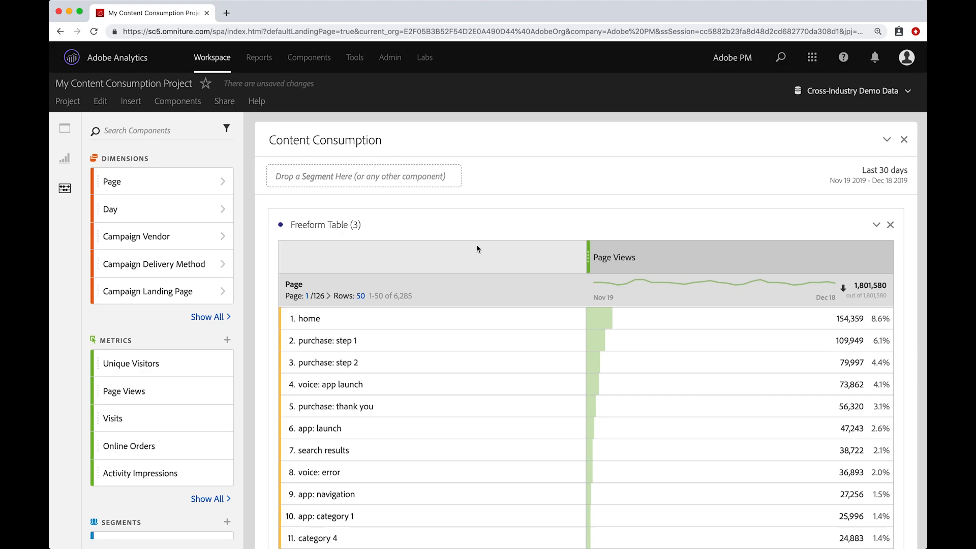
click(327, 225)
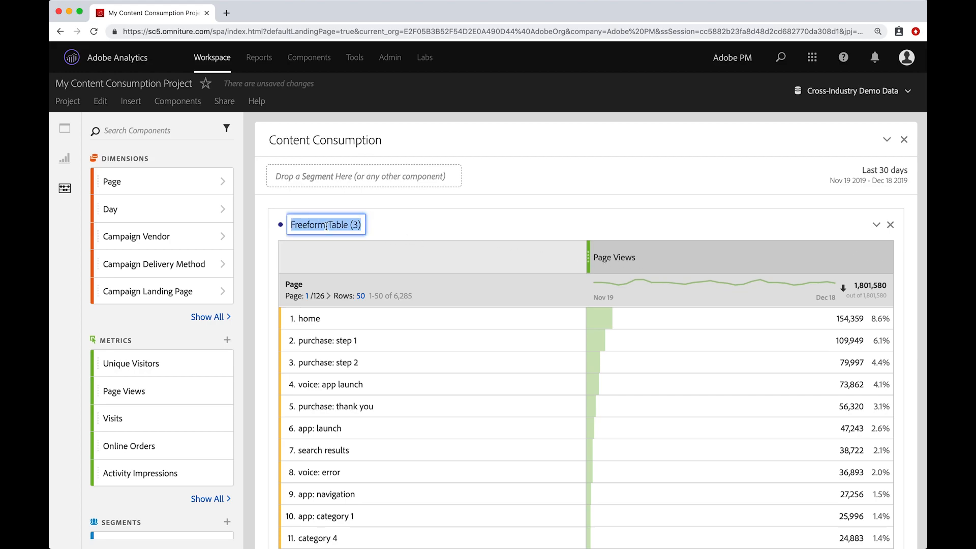
text(My Pages)
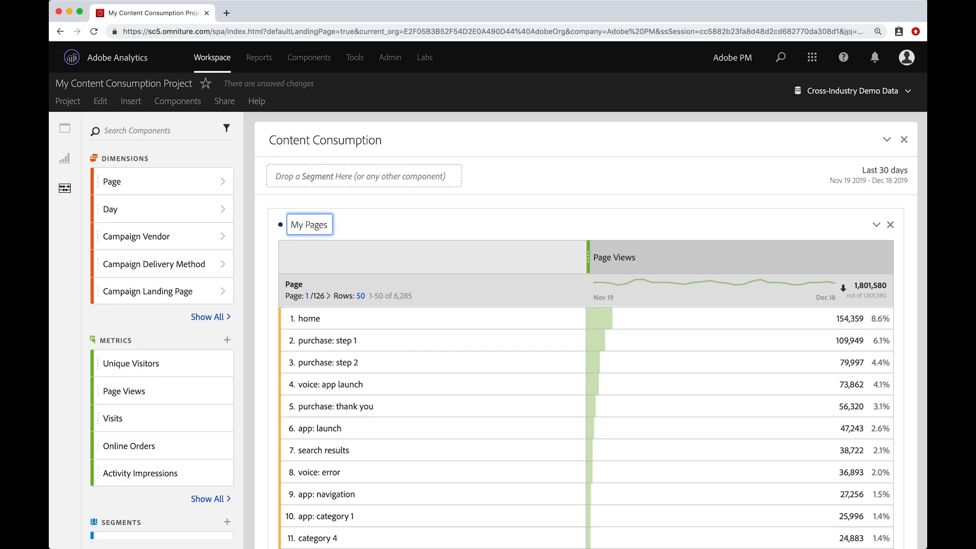
key(Return)
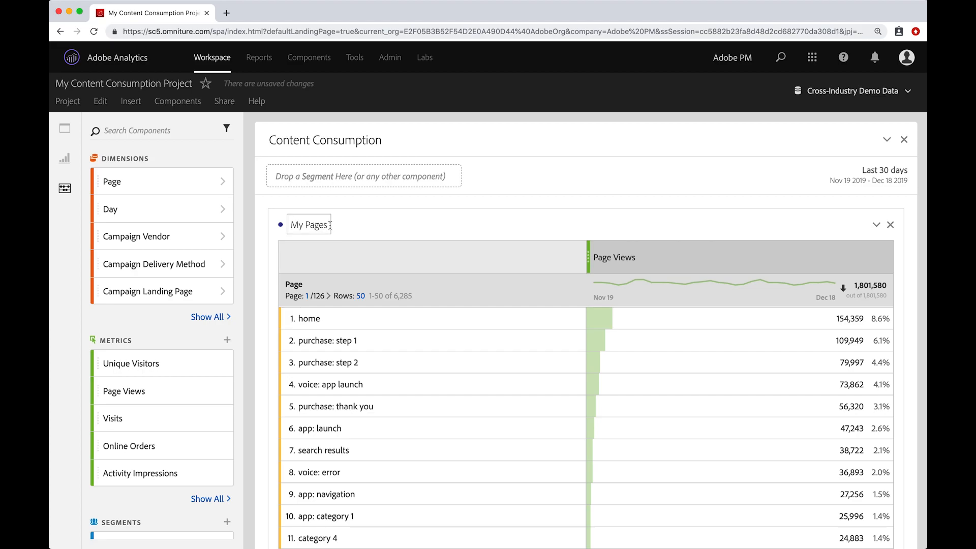
Step: Add a Bar visualization above the My Pages table, keeping that table as its data source
click(65, 161)
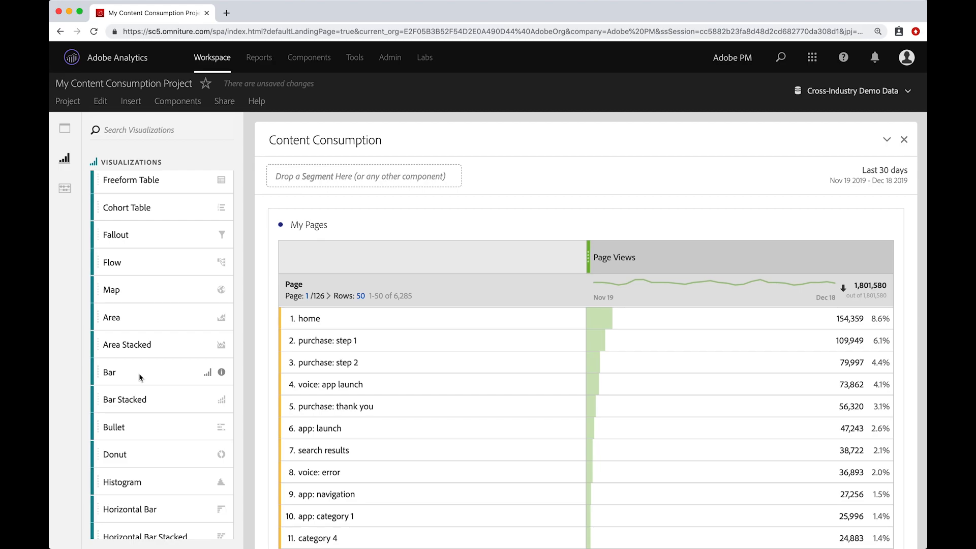
drag(140, 376, 413, 287)
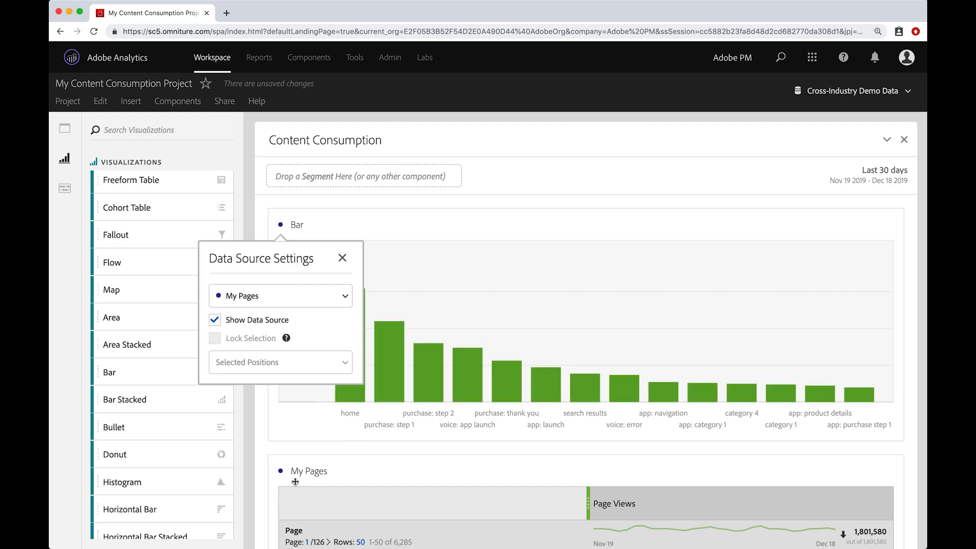
click(343, 259)
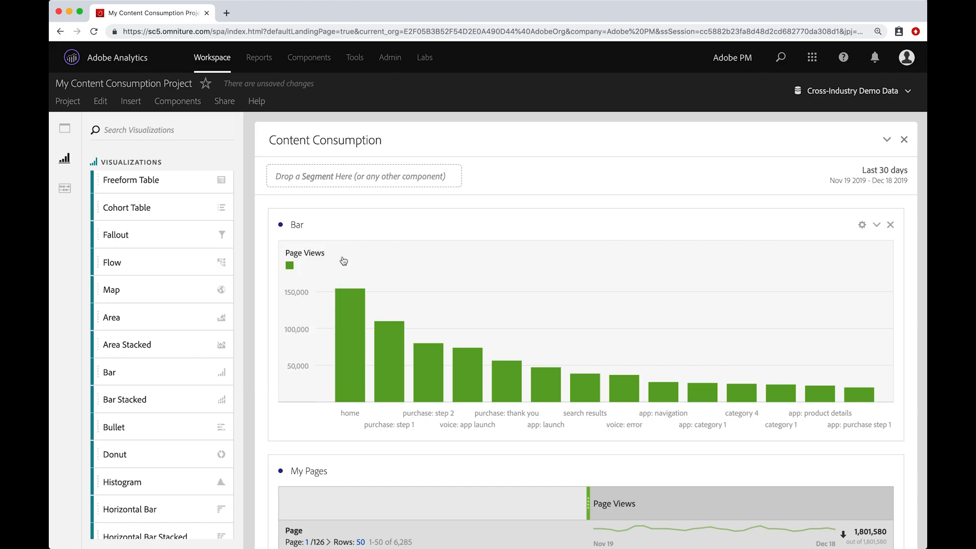
Step: Limit the Bar visualization to a maximum of 10 items
click(863, 225)
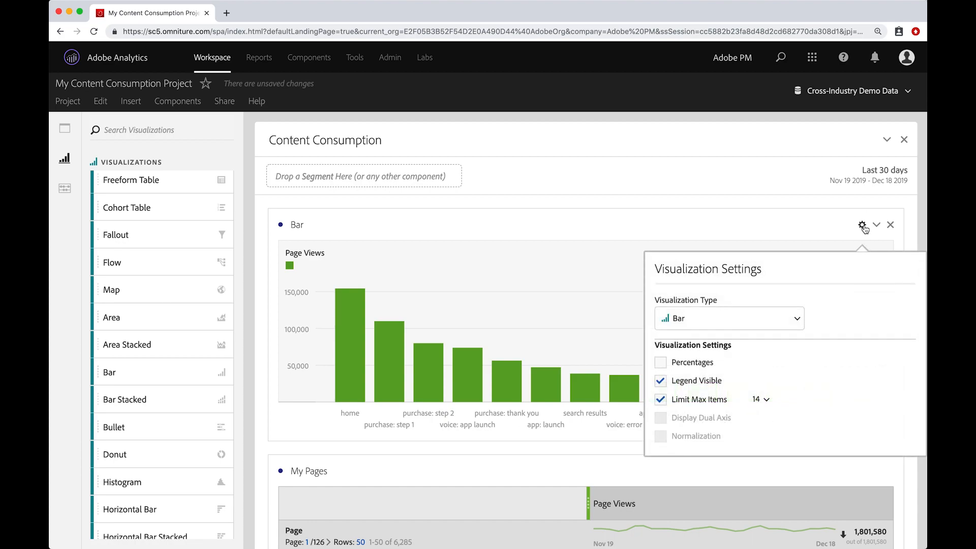
click(766, 401)
click(764, 434)
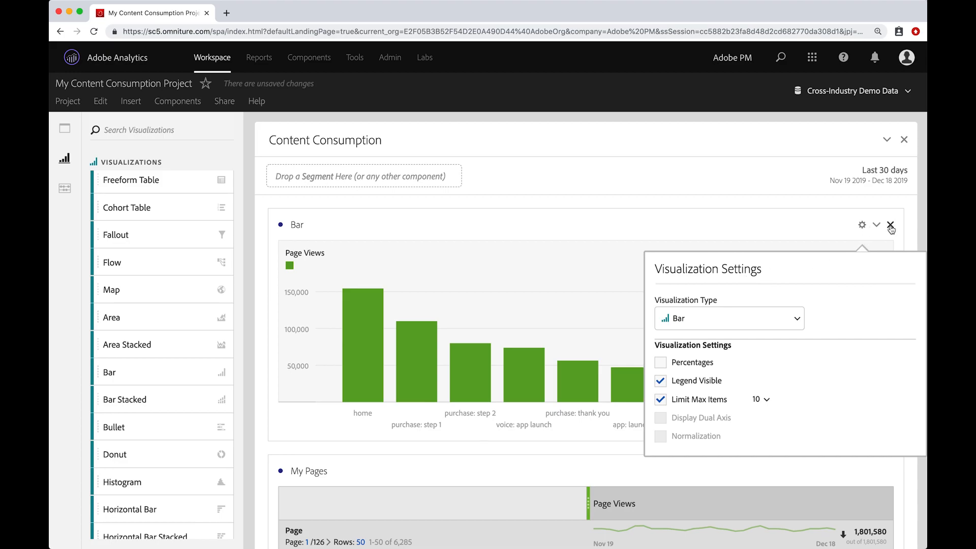
click(817, 227)
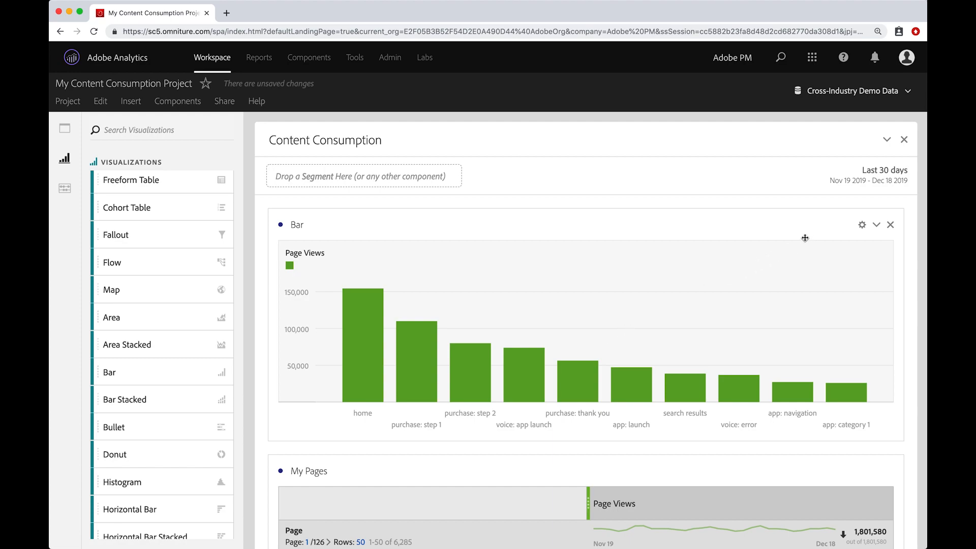
scroll(559, 312, down, 1)
mouse_move(322, 287)
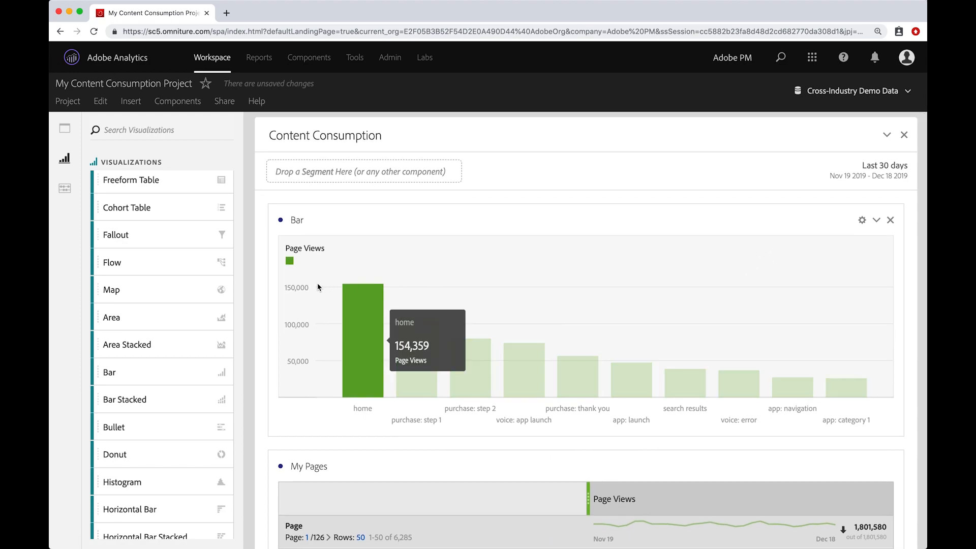
click(269, 280)
mouse_move(269, 280)
mouse_down()
mouse_move(278, 276)
mouse_move(271, 284)
mouse_up()
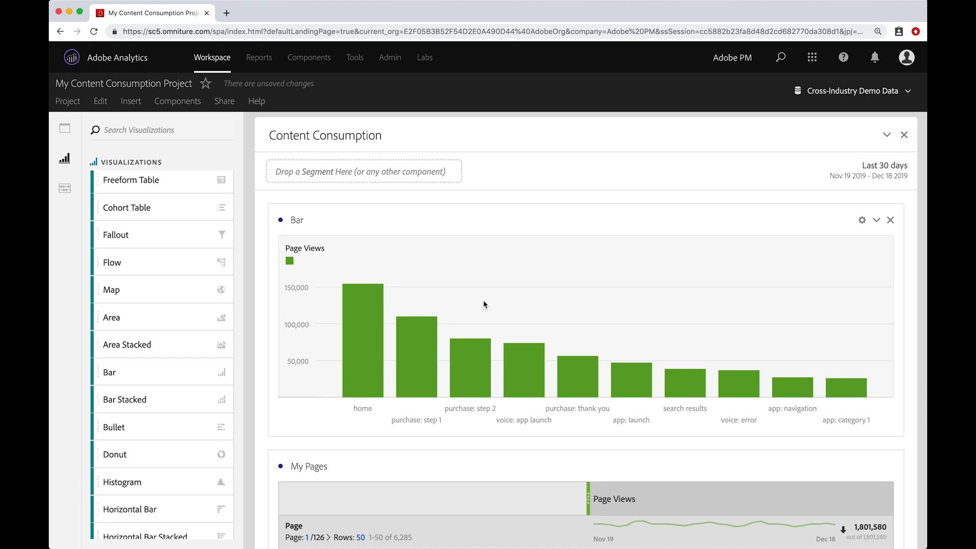
Step: Add another freeform table above the bar chart with Visits and Unique Visitors as side-by-side metric columns
scroll(486, 305, down, 1)
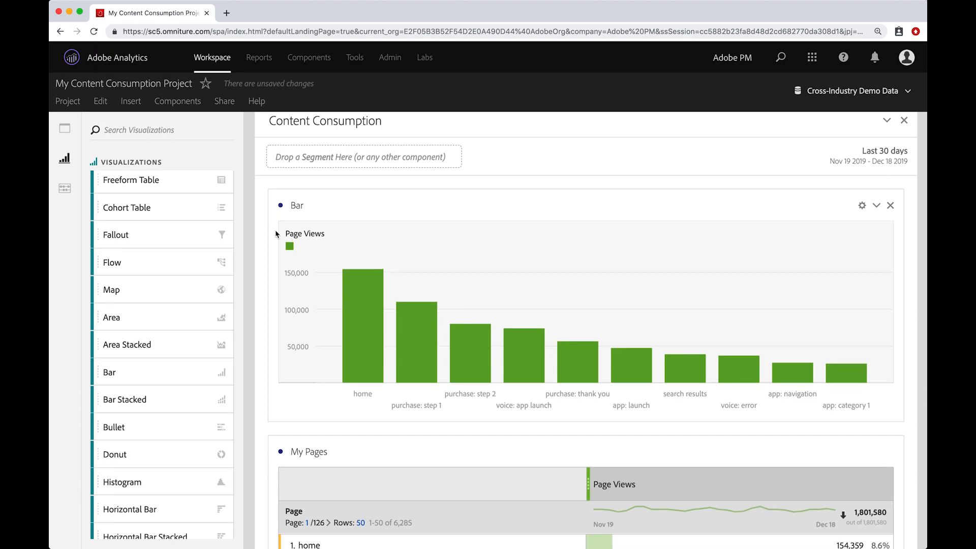
drag(146, 190, 381, 242)
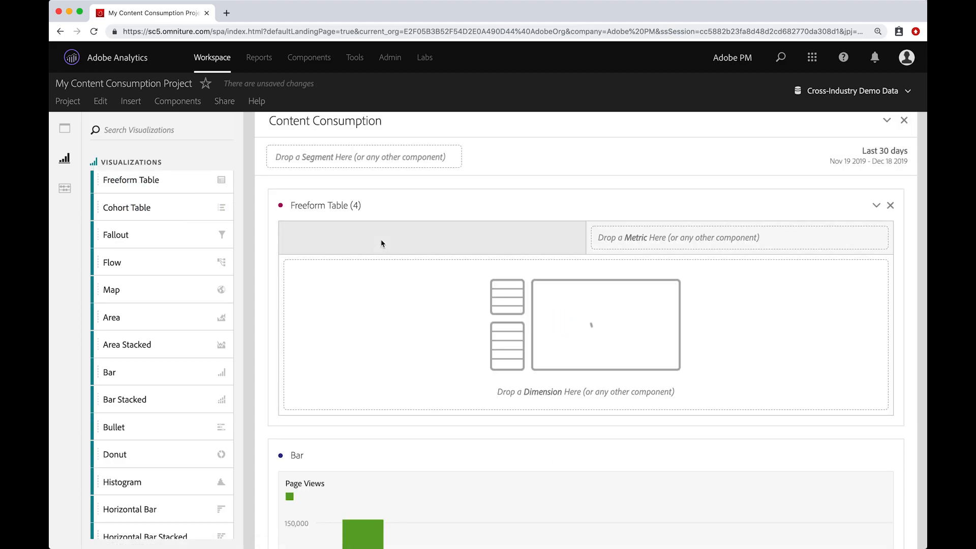
click(65, 189)
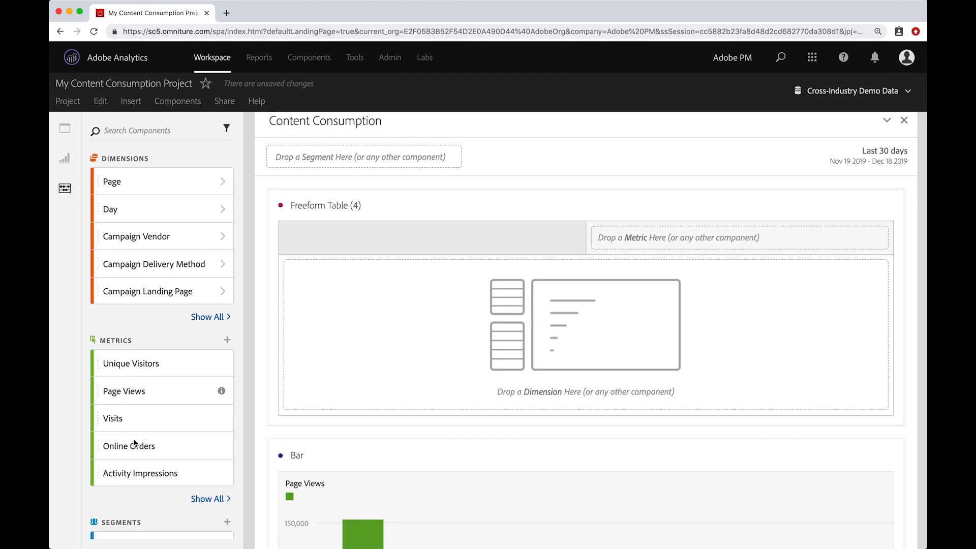
drag(127, 418, 613, 238)
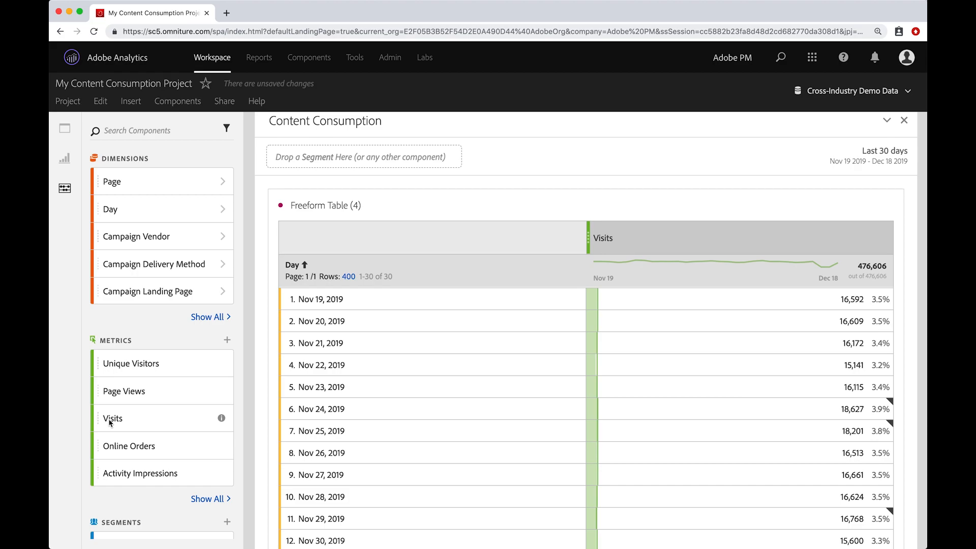
drag(117, 365, 841, 235)
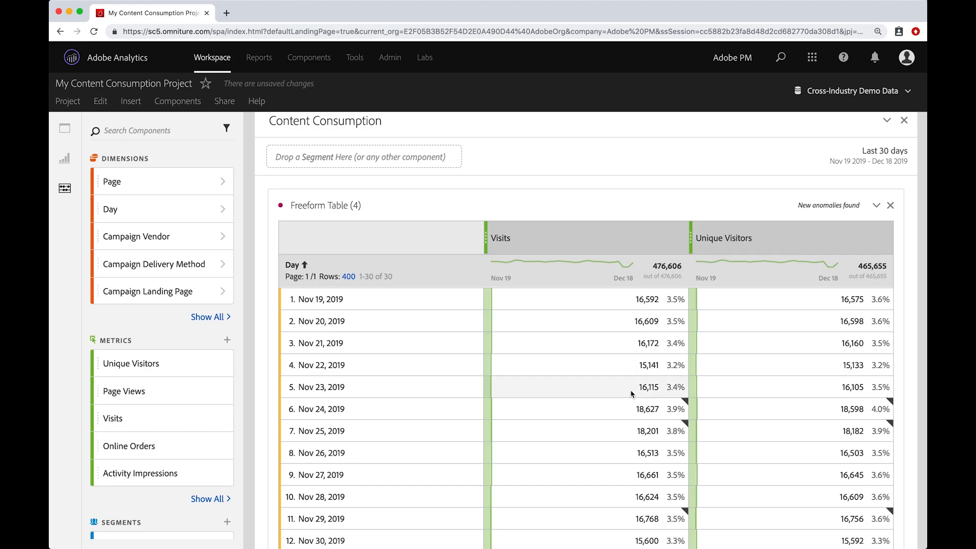
Step: Add a Summary Number visualization for Visits above the daily table, keeping that table as its data source
click(64, 159)
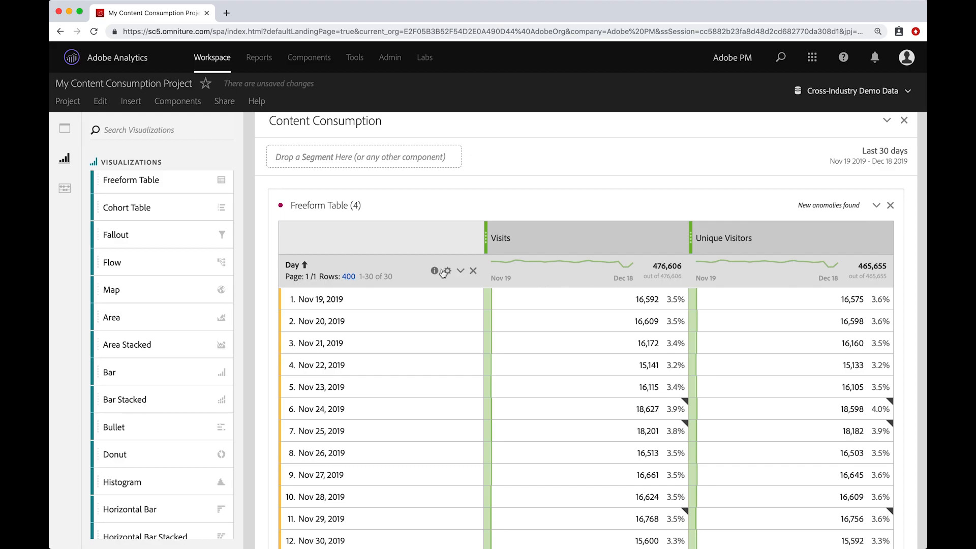
scroll(437, 269, up, 1)
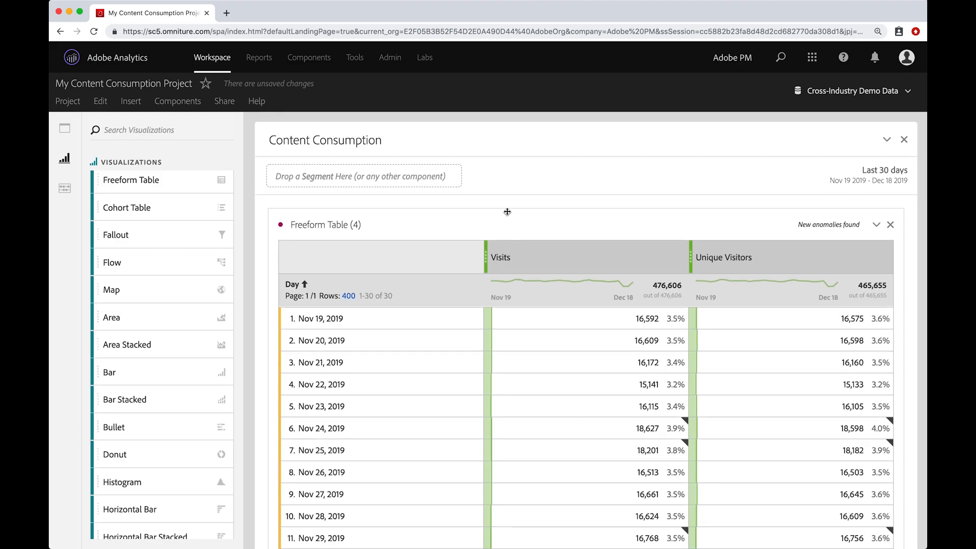
scroll(192, 291, down, 3)
scroll(192, 292, down, 5)
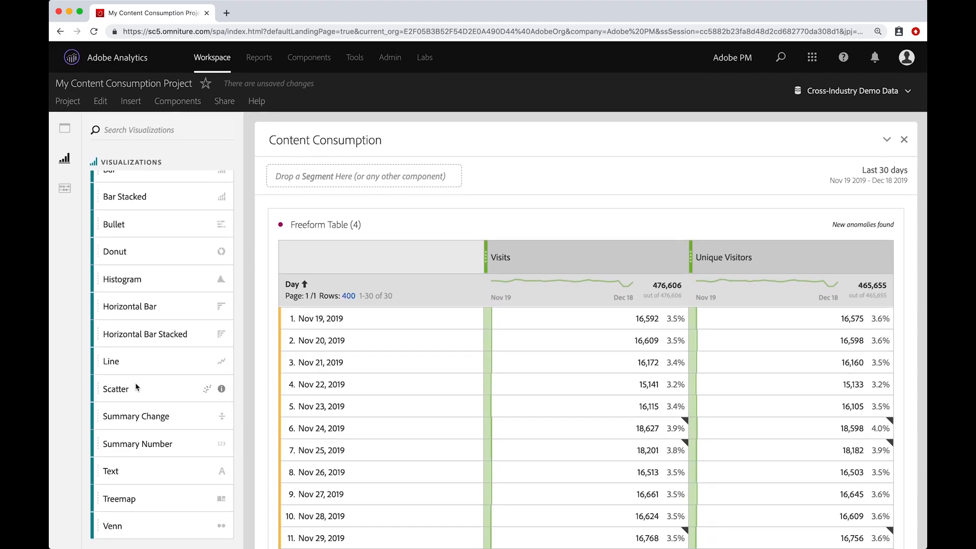
drag(133, 444, 355, 253)
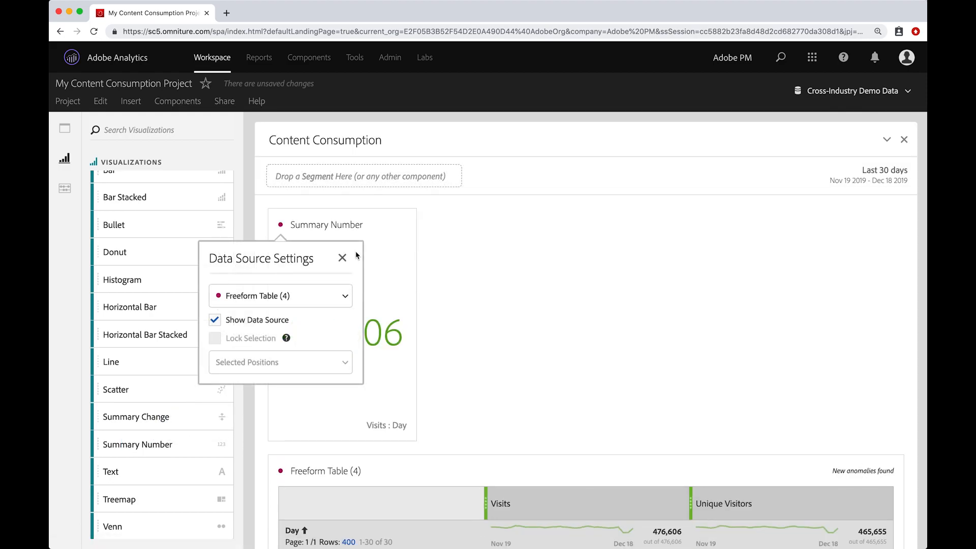
click(458, 282)
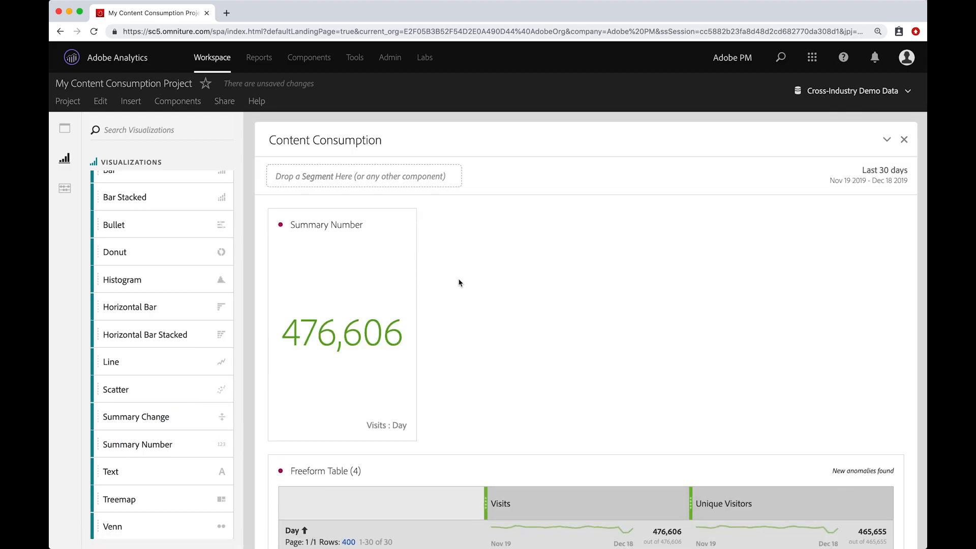
scroll(459, 283, down, 3)
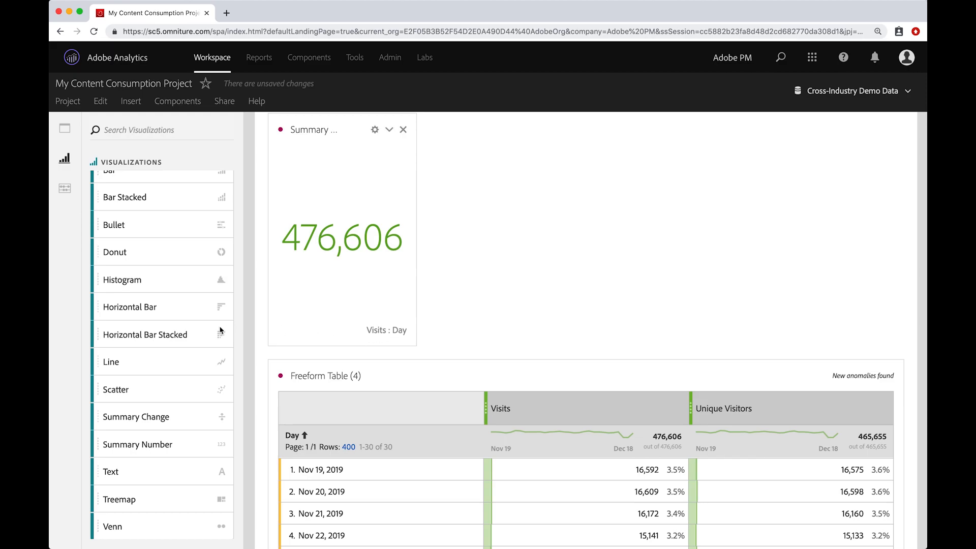
Step: Add a second Summary Number visualization beside the first one, keeping Freeform Table (4) as its data source
drag(131, 446, 520, 264)
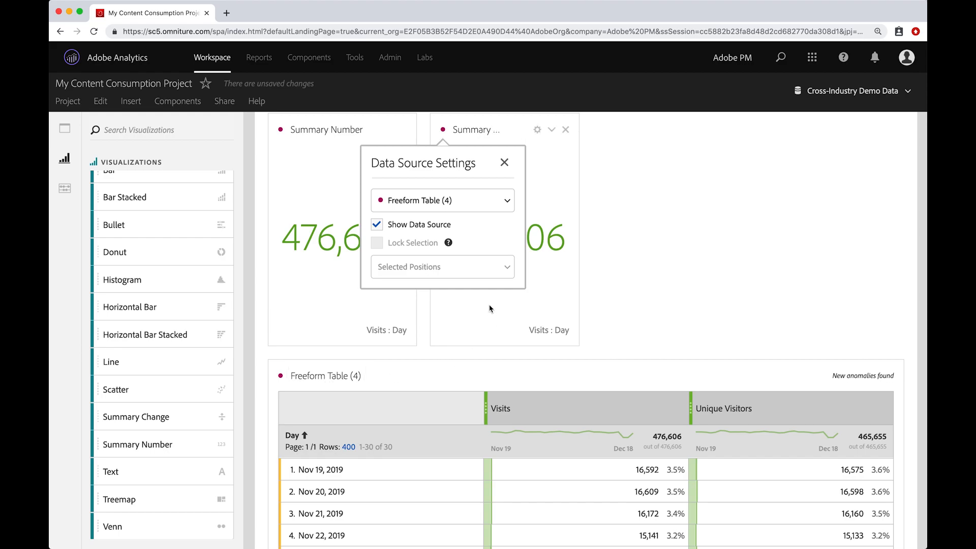
click(506, 208)
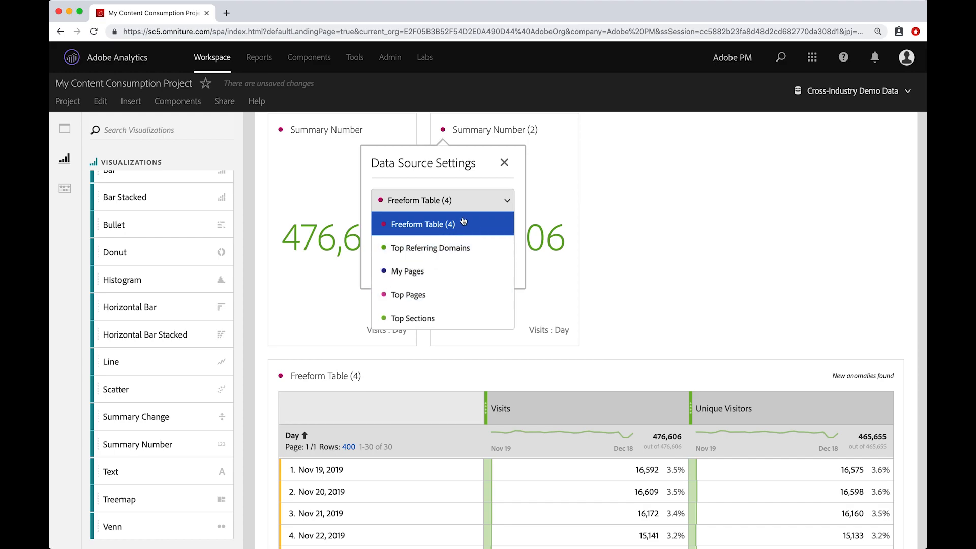
click(533, 194)
click(534, 194)
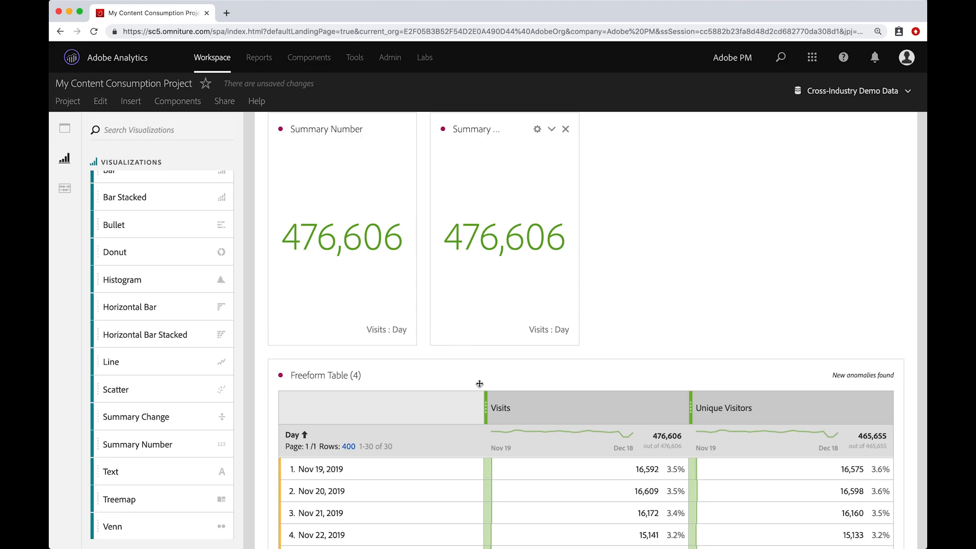
Step: Show the Unique Visitors total in the second Summary Number and lock its selection to Selected Positions
scroll(573, 441, up, 1)
scroll(766, 443, up, 1)
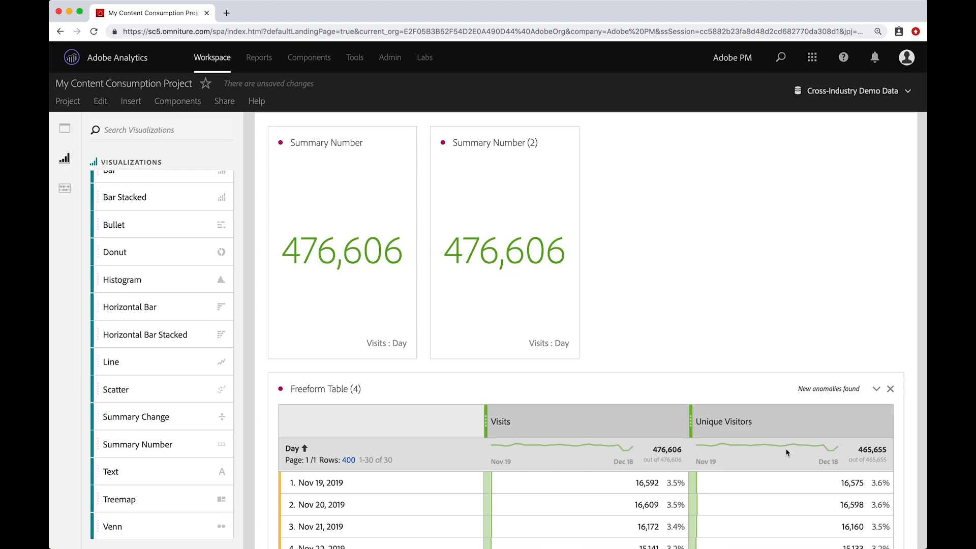
click(787, 453)
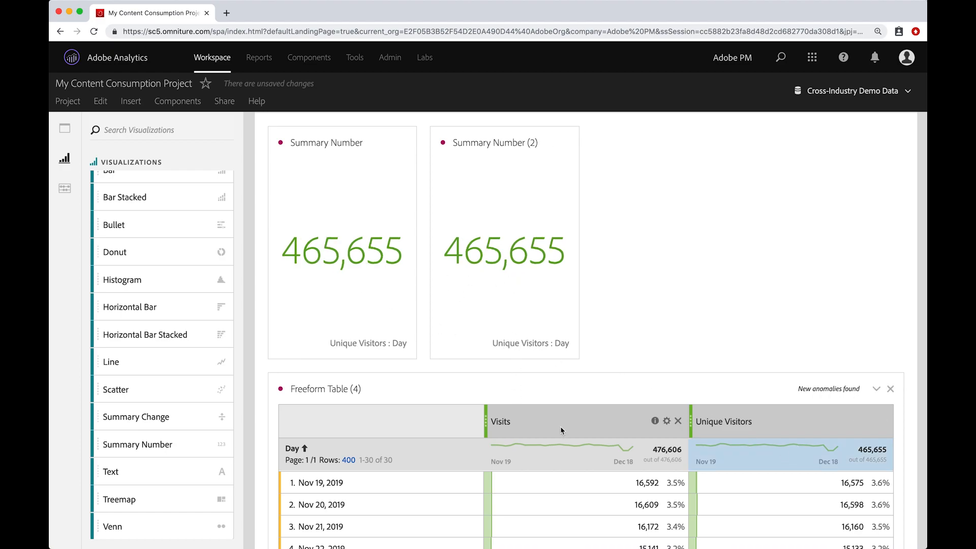
click(558, 453)
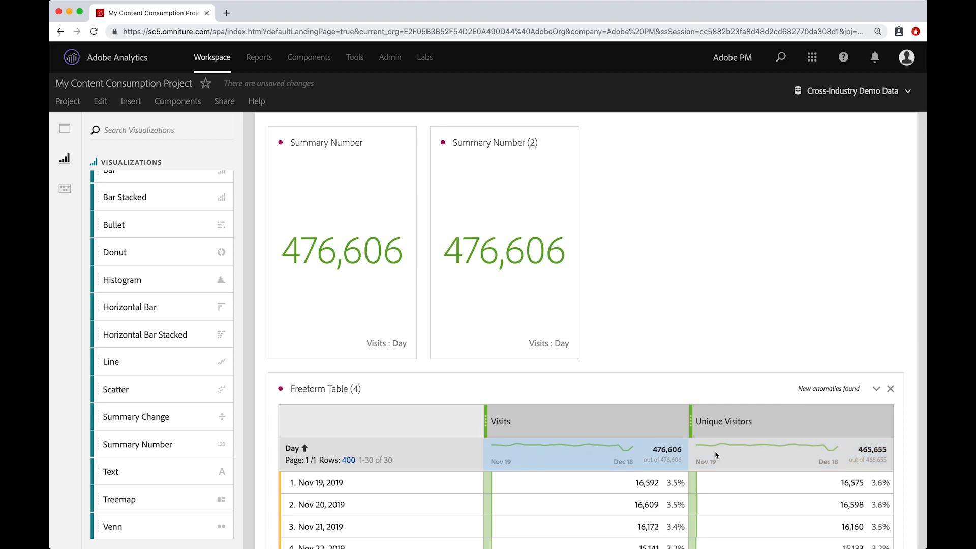
click(740, 455)
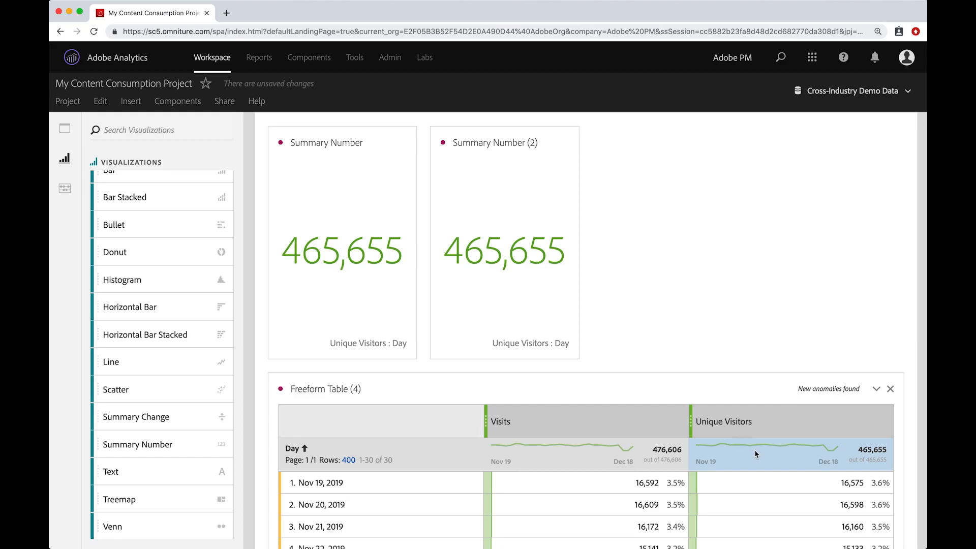
click(443, 144)
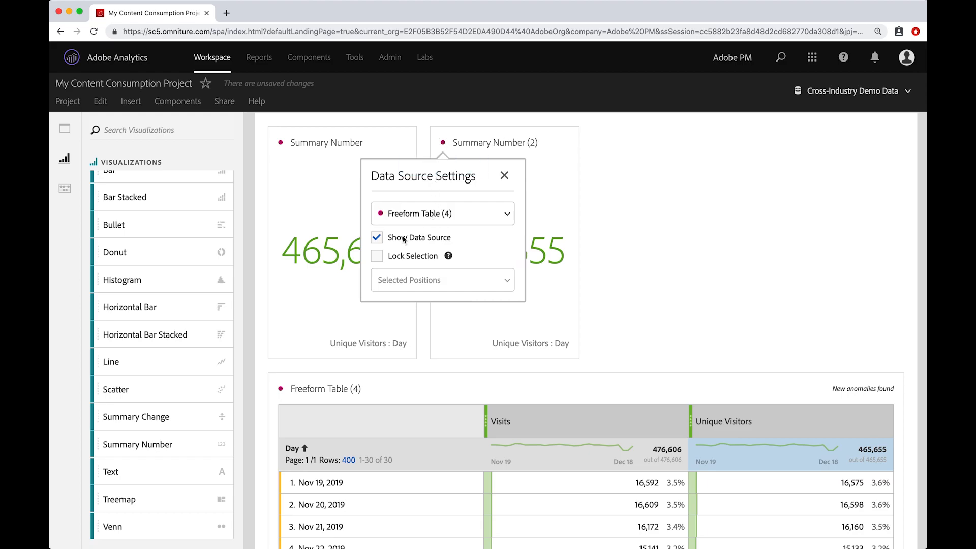
click(377, 257)
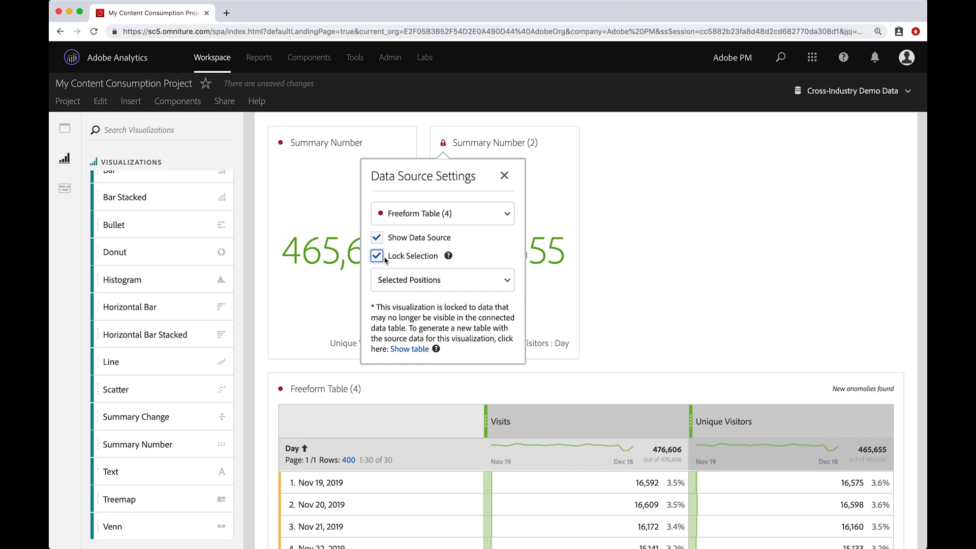
click(628, 262)
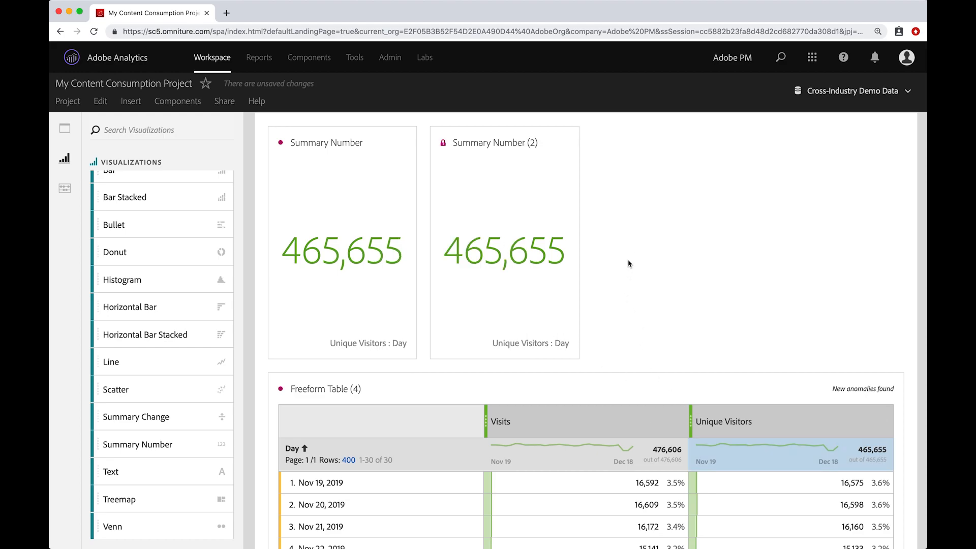
Step: Show the Visits total in the first Summary Number and lock its selection to Selected Positions
click(562, 460)
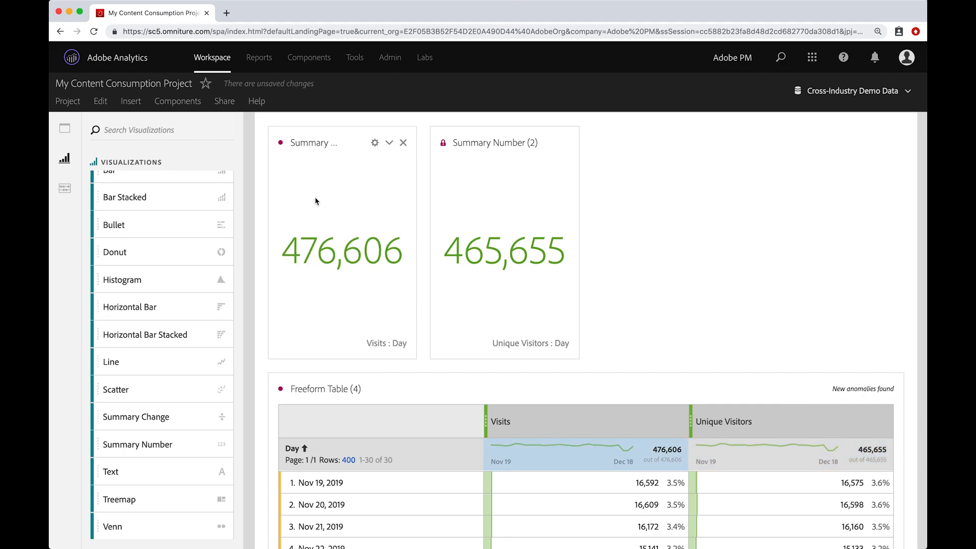
click(280, 143)
click(215, 255)
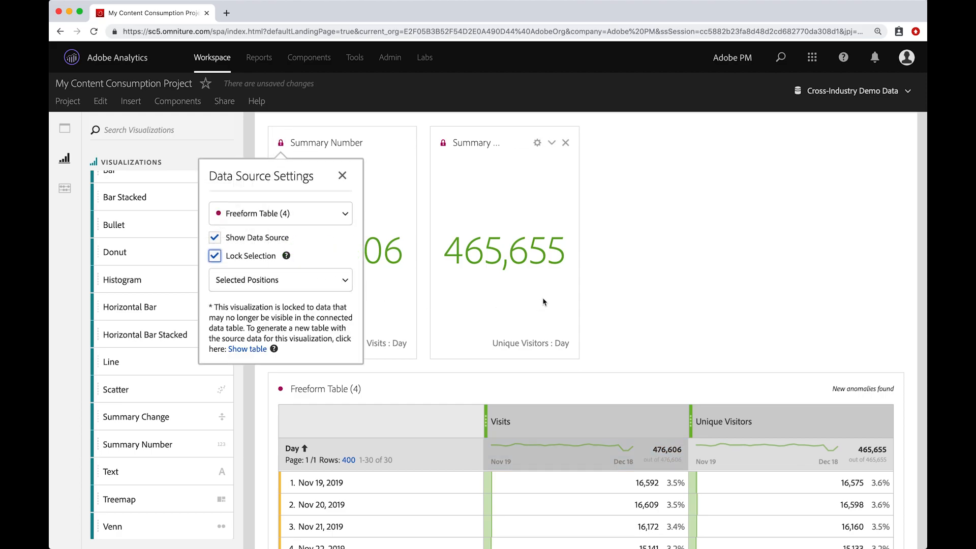
click(475, 324)
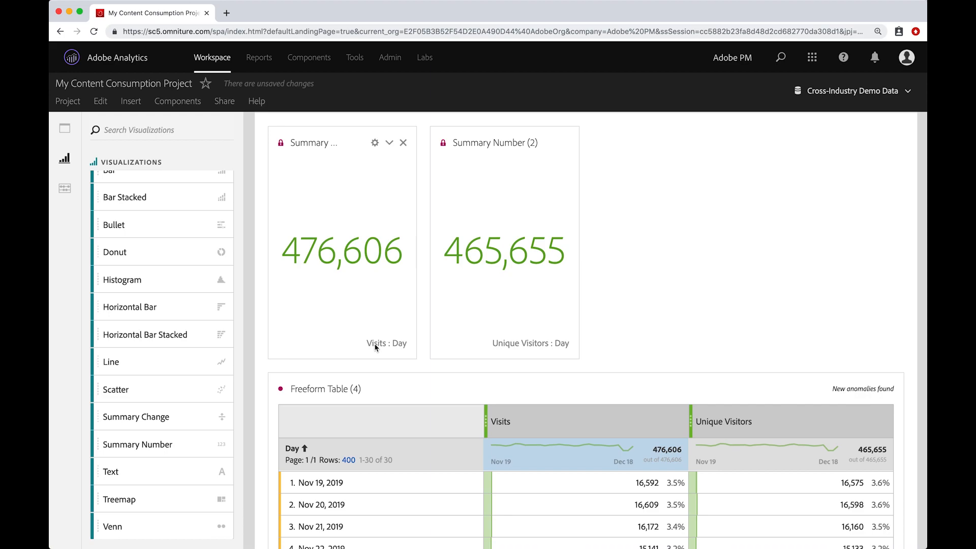
Step: Rename the two Summary Number visualizations as Visits and Visitors
click(315, 145)
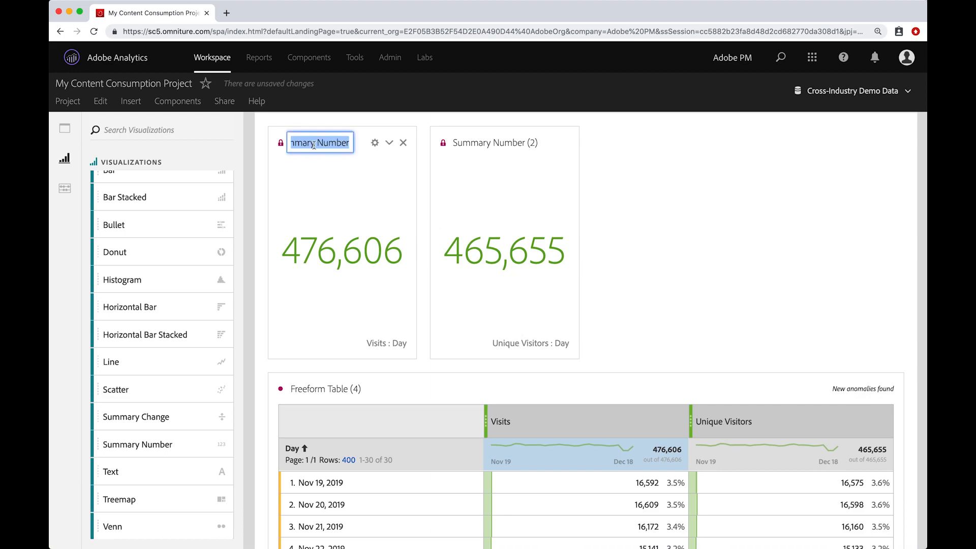
text(Visits)
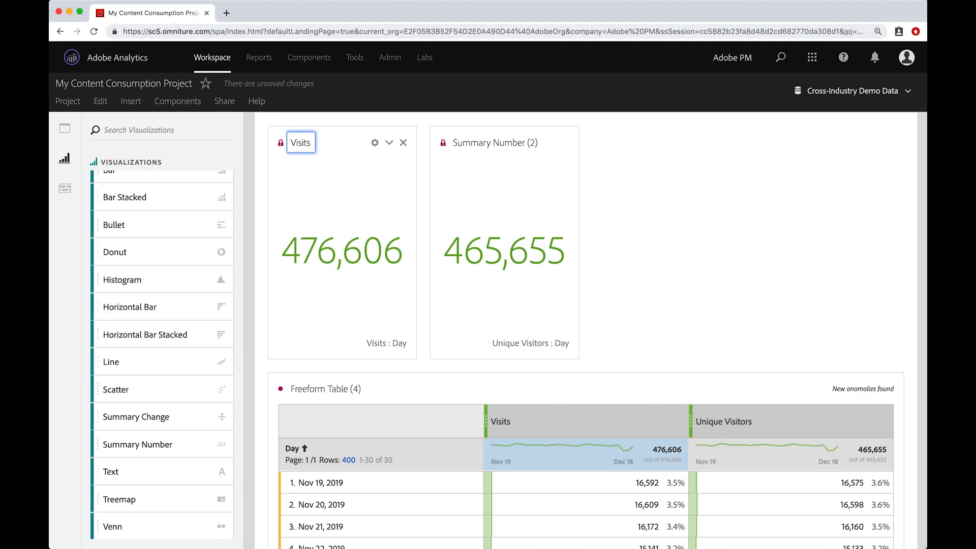
click(488, 143)
text(Visitors)
Step: Resize the Visits and Visitors summary numbers to matching half-width, shorter tiles placed side by side above the daily table
scroll(568, 196, down, 1)
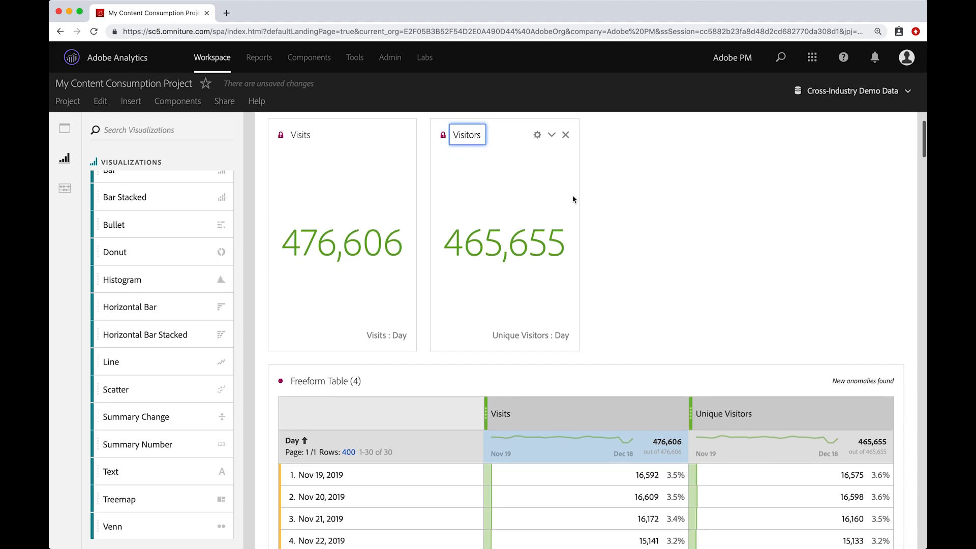
drag(577, 201, 757, 204)
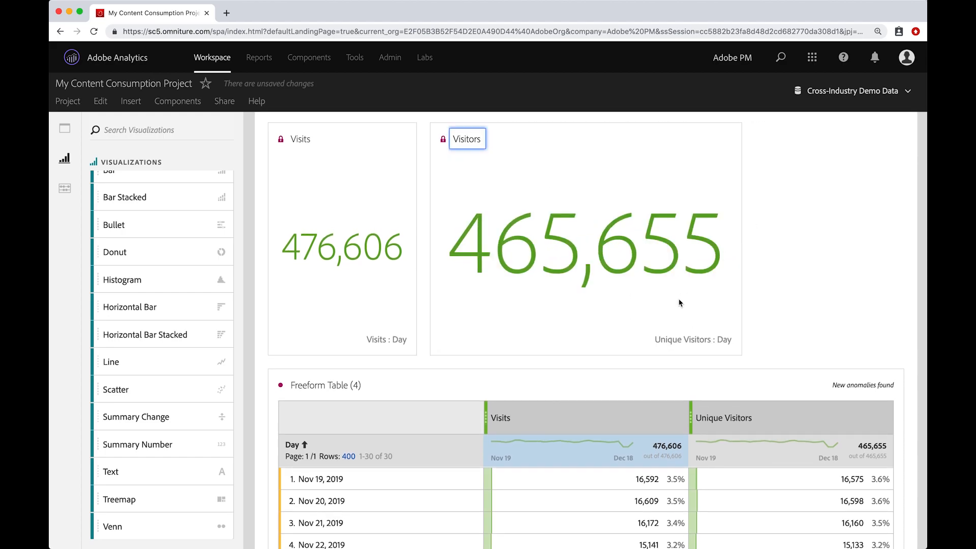
drag(576, 355, 559, 267)
drag(545, 140, 692, 140)
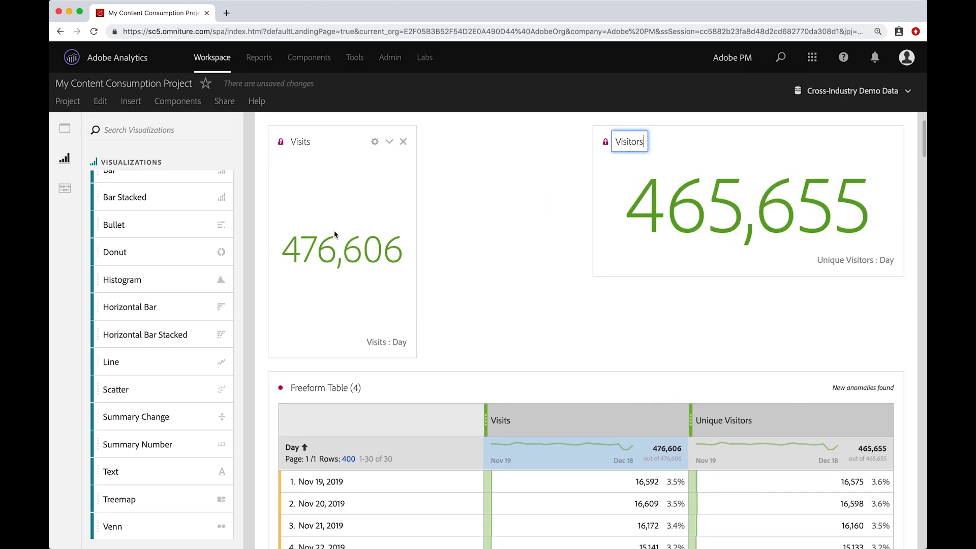
drag(414, 353, 568, 278)
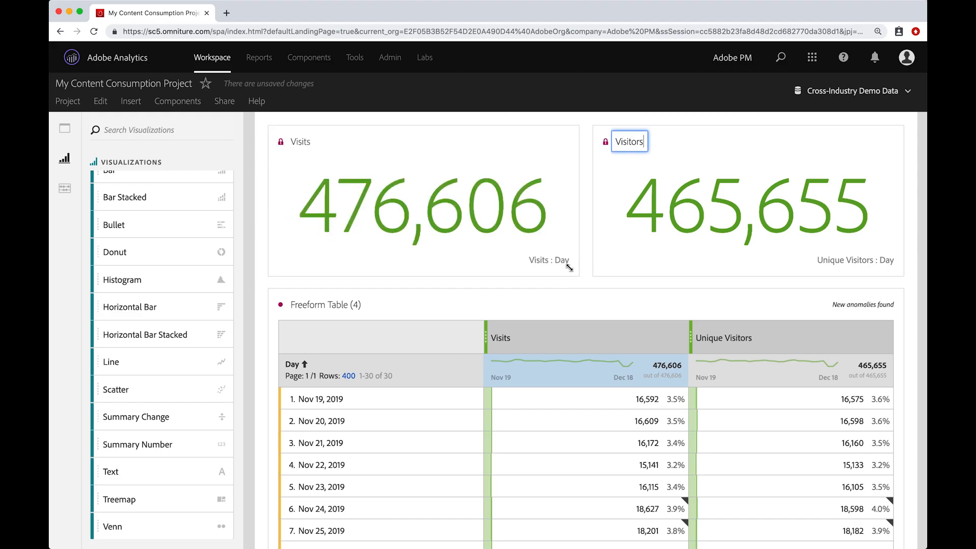
click(588, 285)
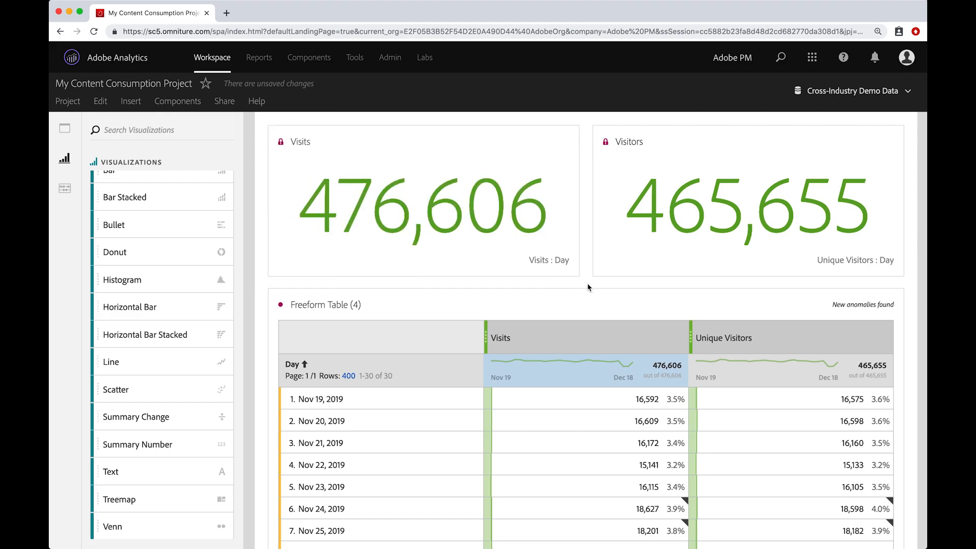
Step: Examine the Content Consumption panel from its summary numbers down through My Pages to the Top Pages table
scroll(417, 275, up, 2)
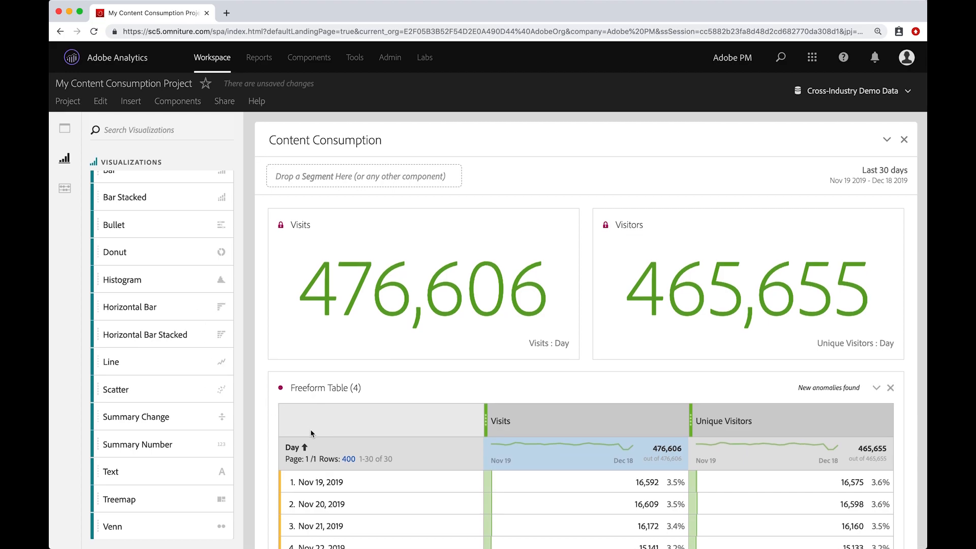
scroll(501, 474, down, 1)
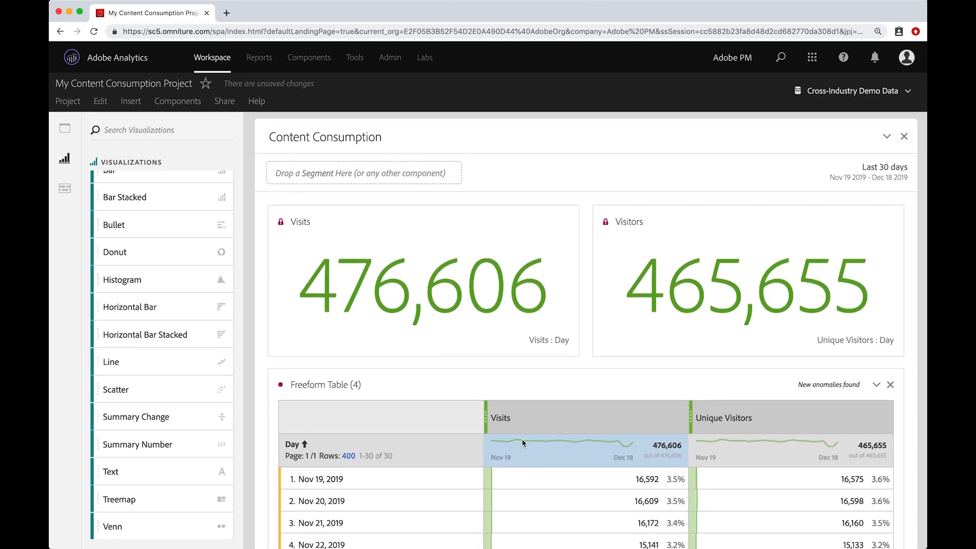
scroll(523, 443, down, 15)
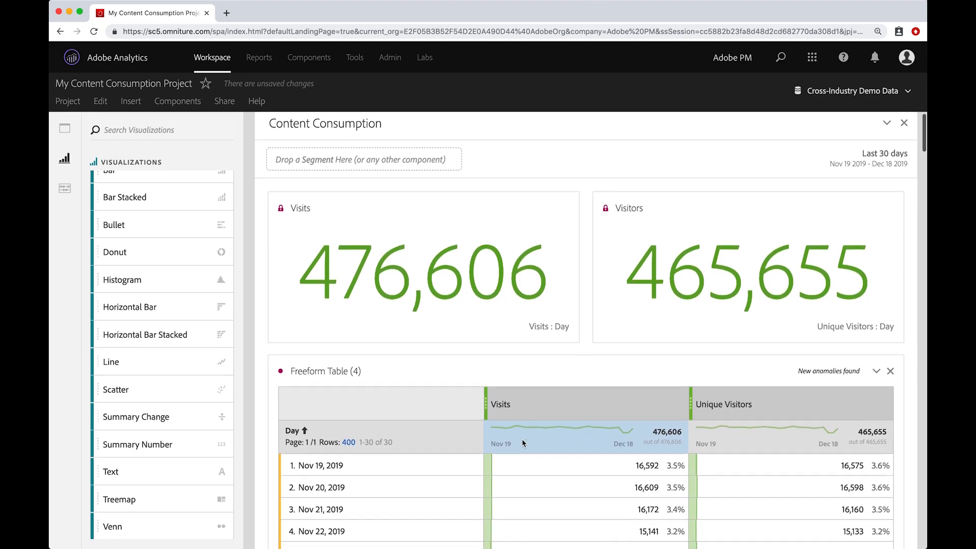
scroll(523, 443, down, 10)
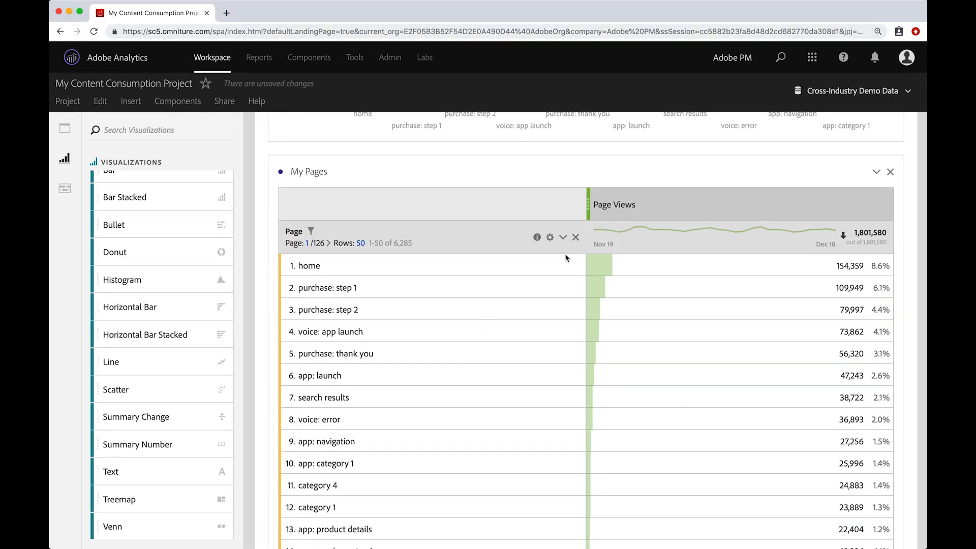
scroll(563, 257, down, 8)
scroll(562, 257, down, 12)
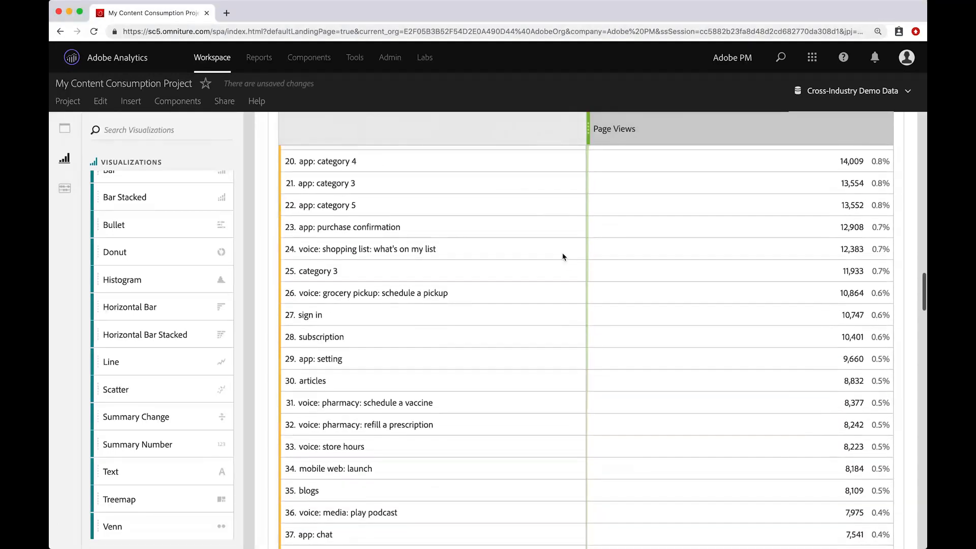
scroll(562, 257, down, 6)
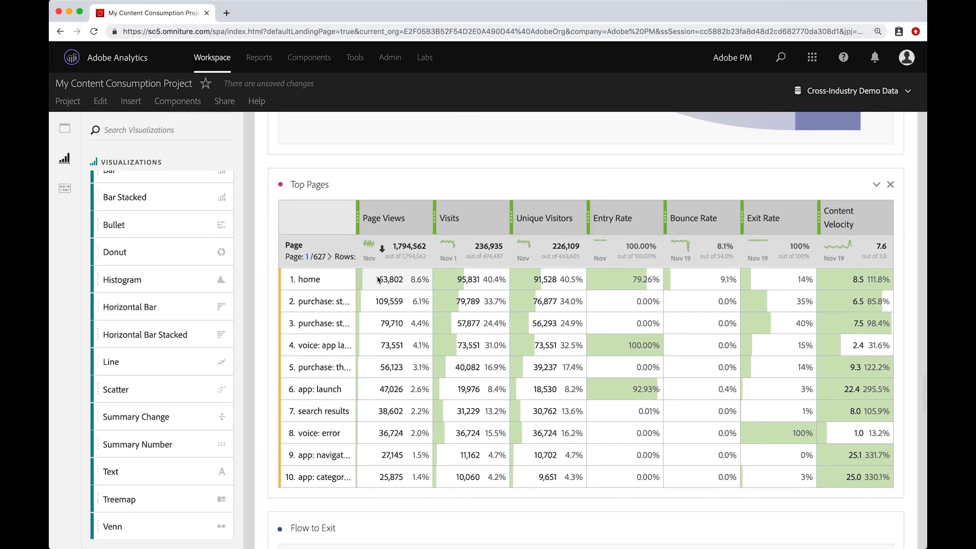
mouse_move(330, 252)
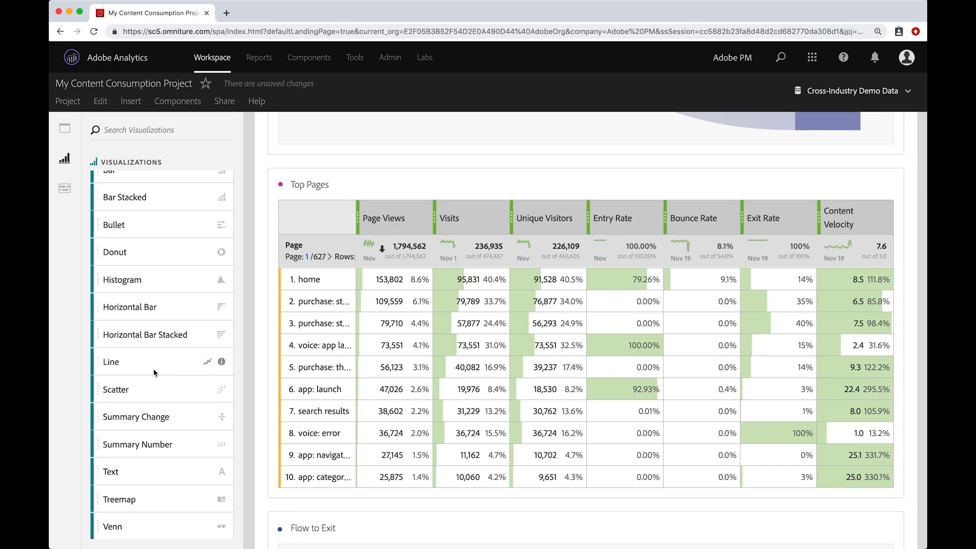
Step: Add a new panel at the end of the project and start it with an empty Freeform Table
click(65, 130)
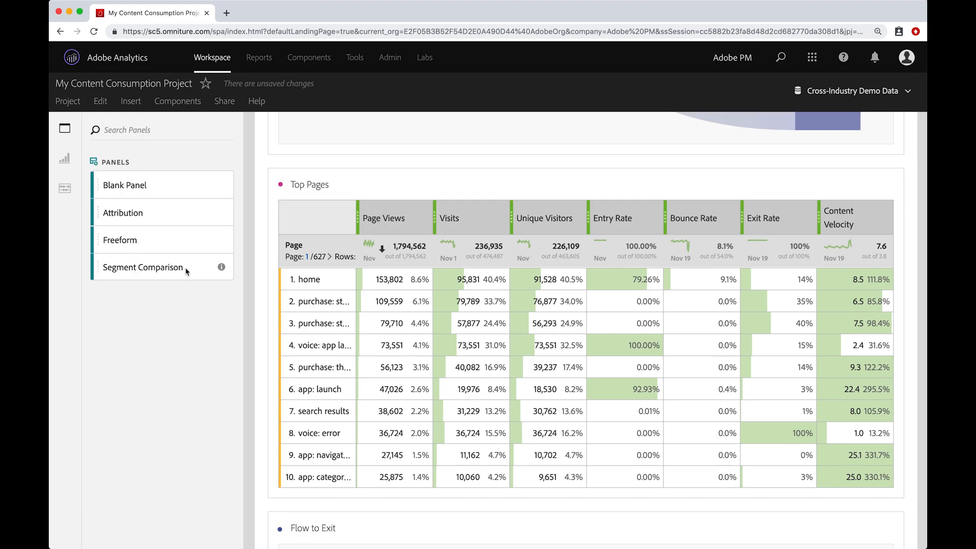
scroll(248, 256, down, 10)
scroll(248, 256, down, 10)
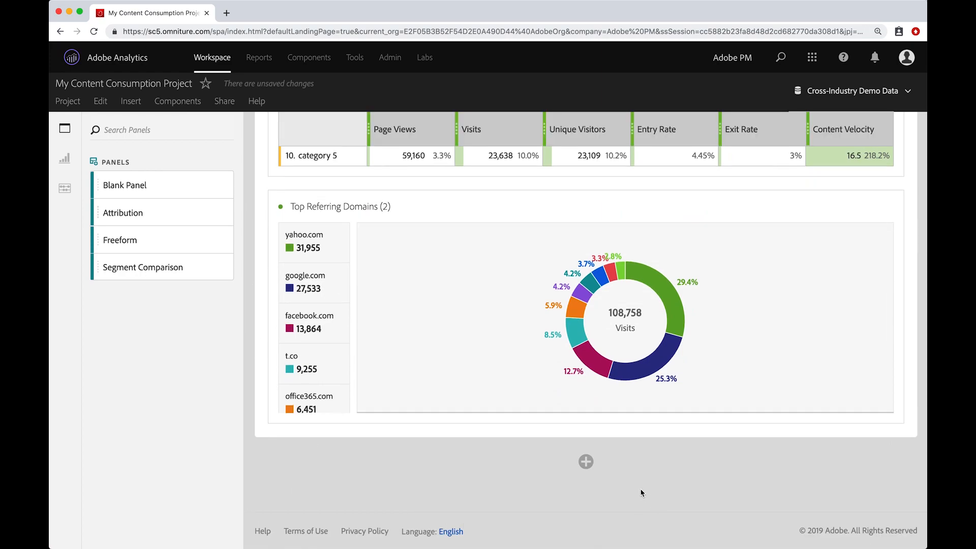
click(586, 461)
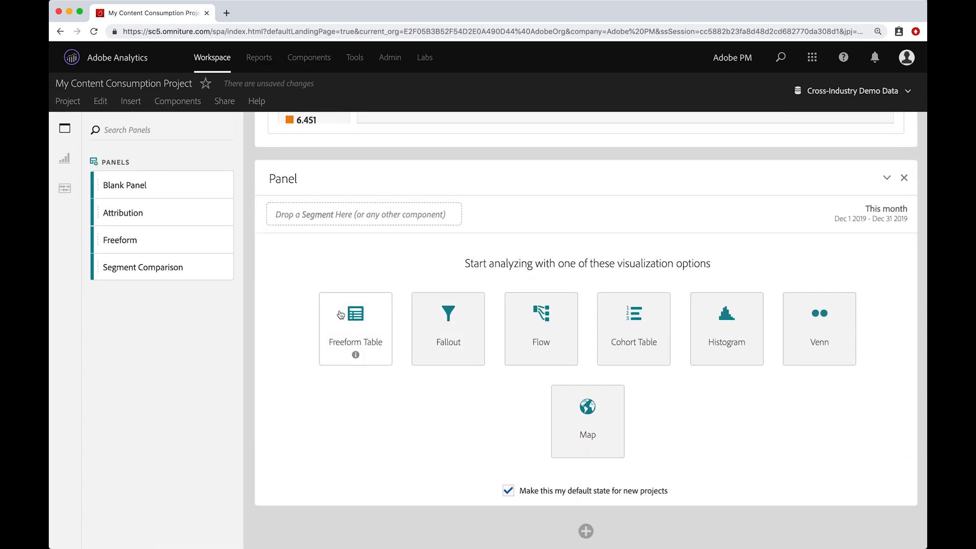
click(347, 314)
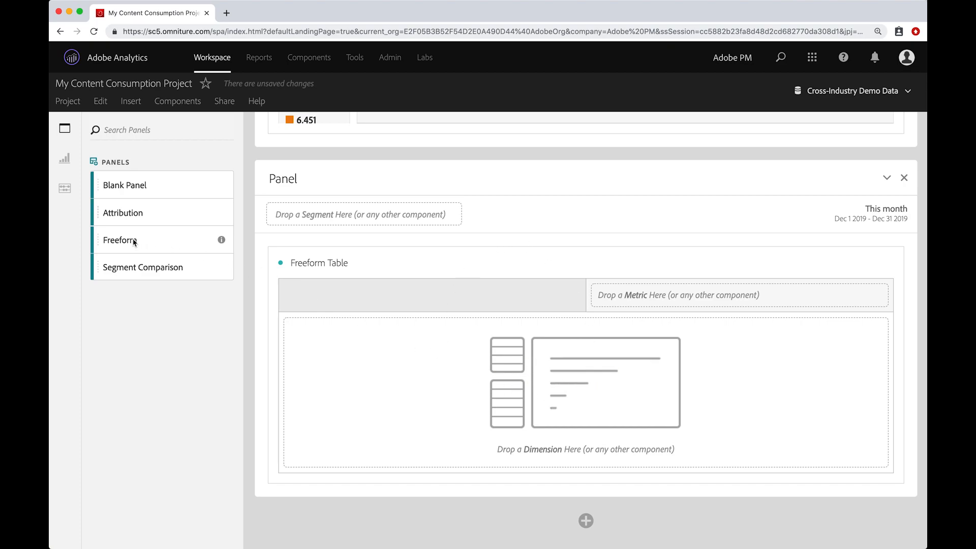
Step: Add a Freeform panel below the new panel, and remove it again
drag(127, 242, 427, 480)
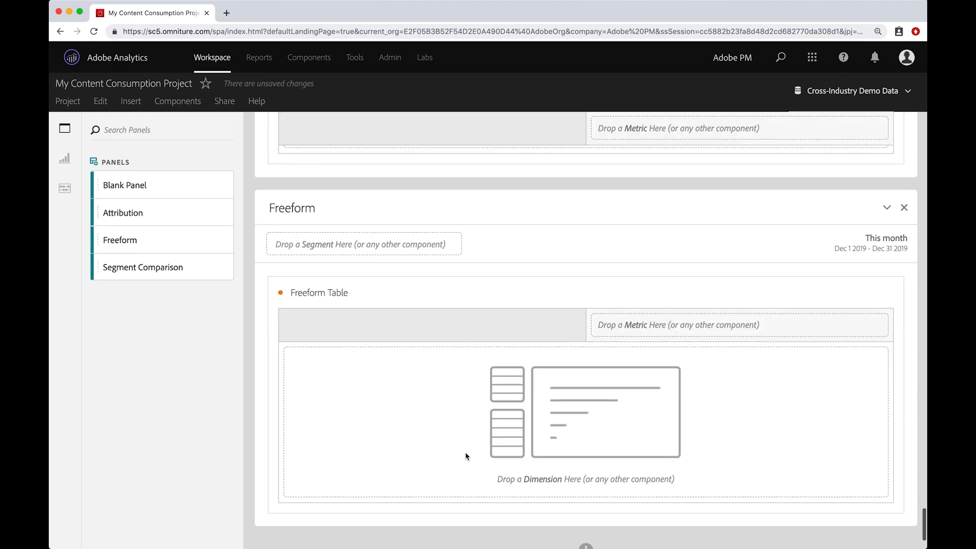
scroll(464, 453, up, 3)
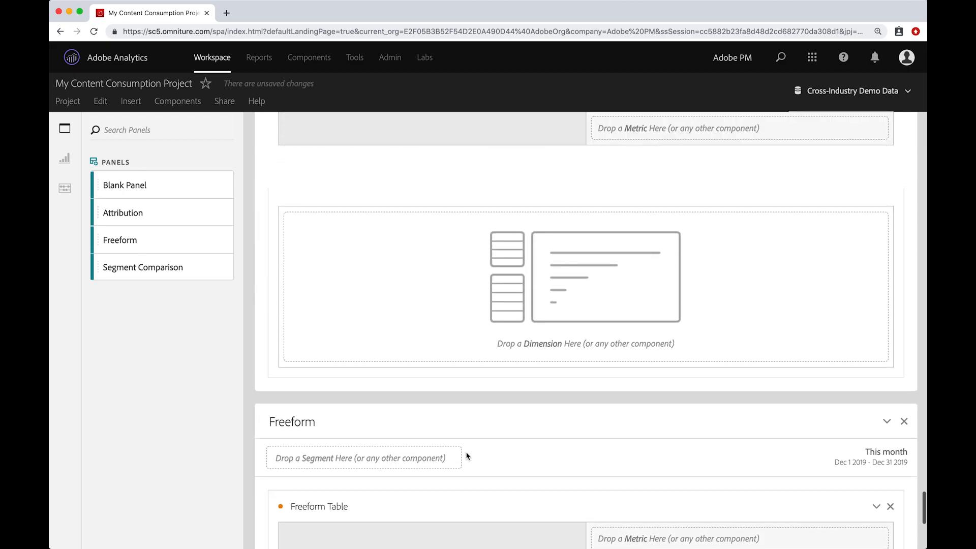
click(904, 422)
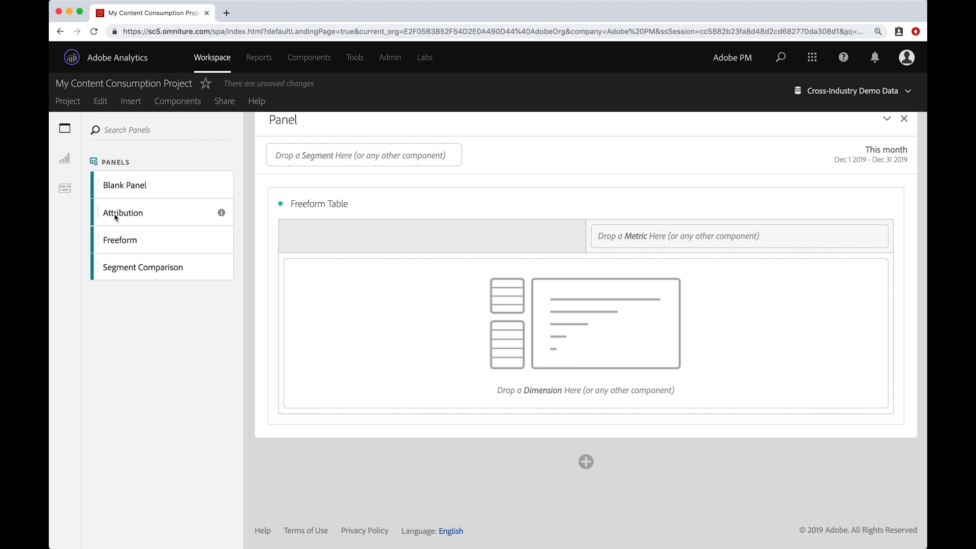
Step: Add an Attribution panel at the end of the project, below the panel with the empty Freeform Table
drag(116, 215, 430, 476)
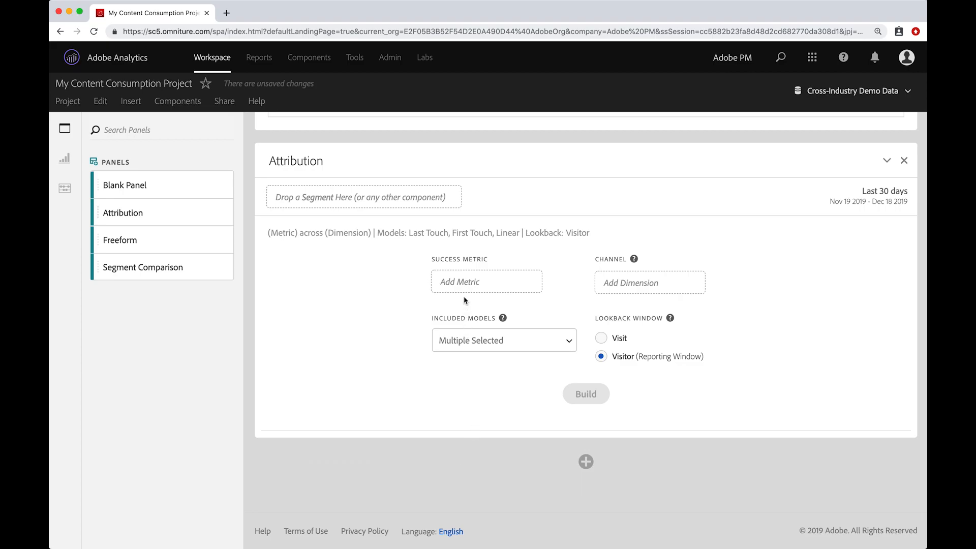
Step: Find the Online Orders metric among the metrics matching "orders" and set it as the Attribution panel's success metric
click(71, 189)
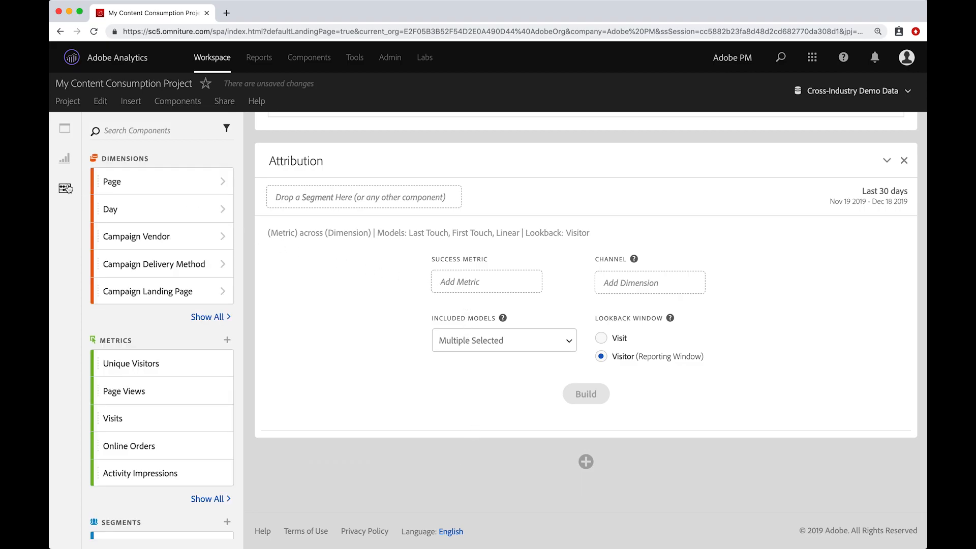
click(116, 342)
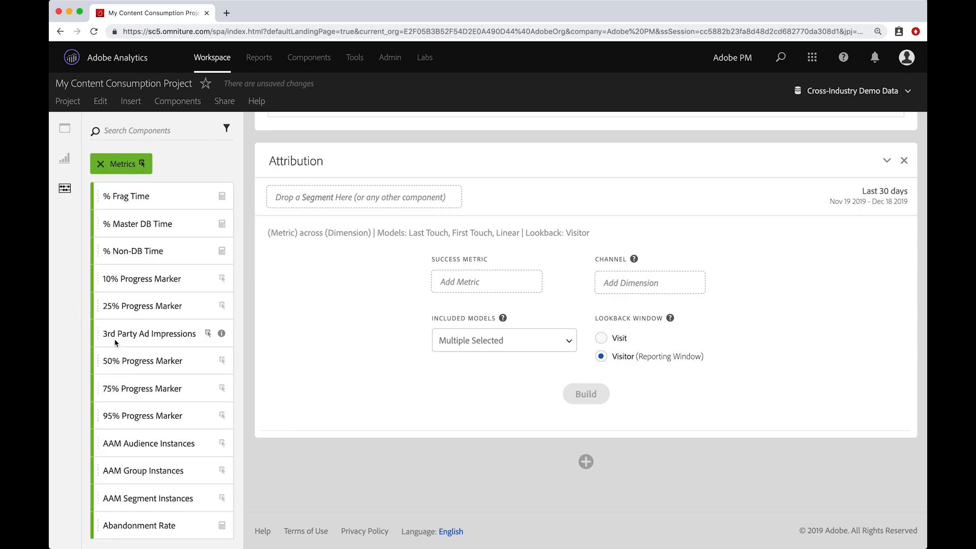
text(orders)
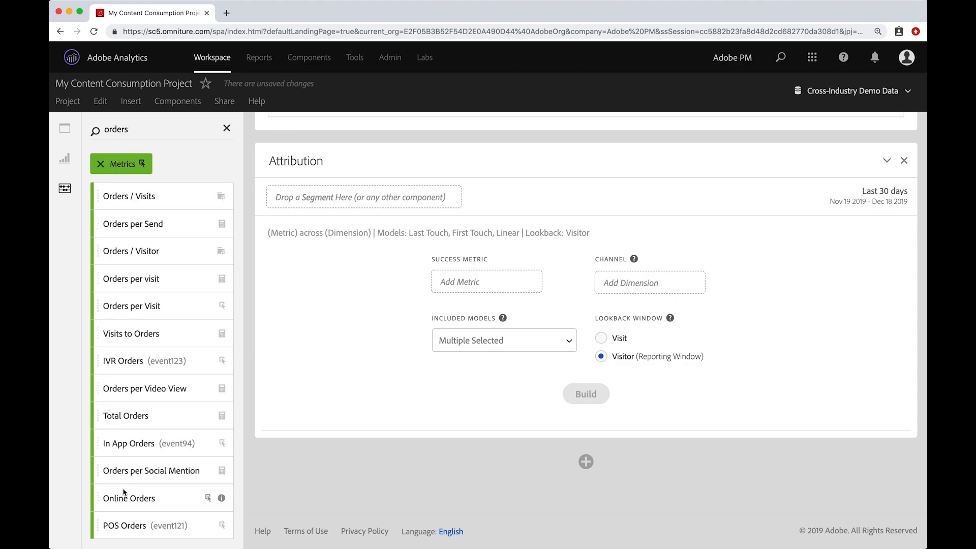
drag(114, 497, 452, 282)
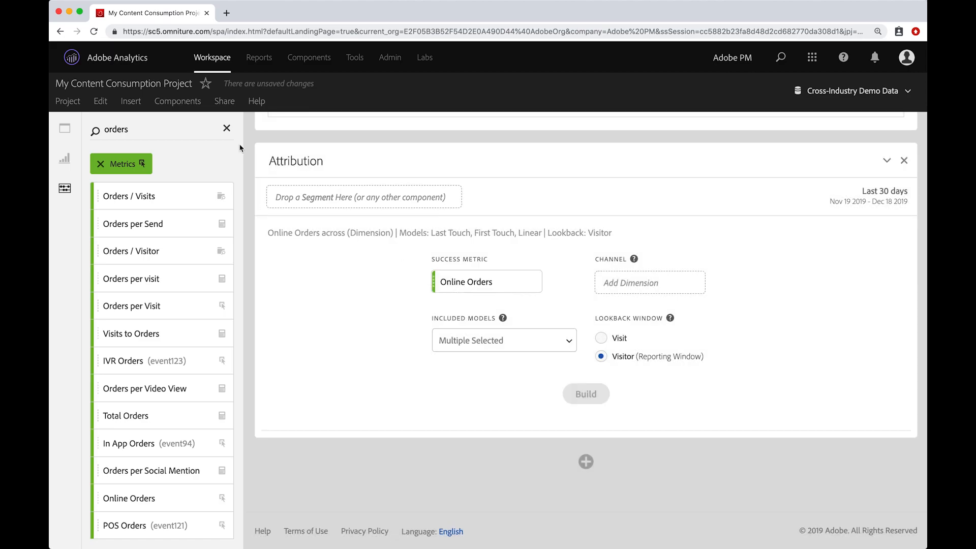
Step: Clear the metric search and filter, find the Marketing Channel dimension with "marketing", and set it as the Attribution panel's channel
click(227, 128)
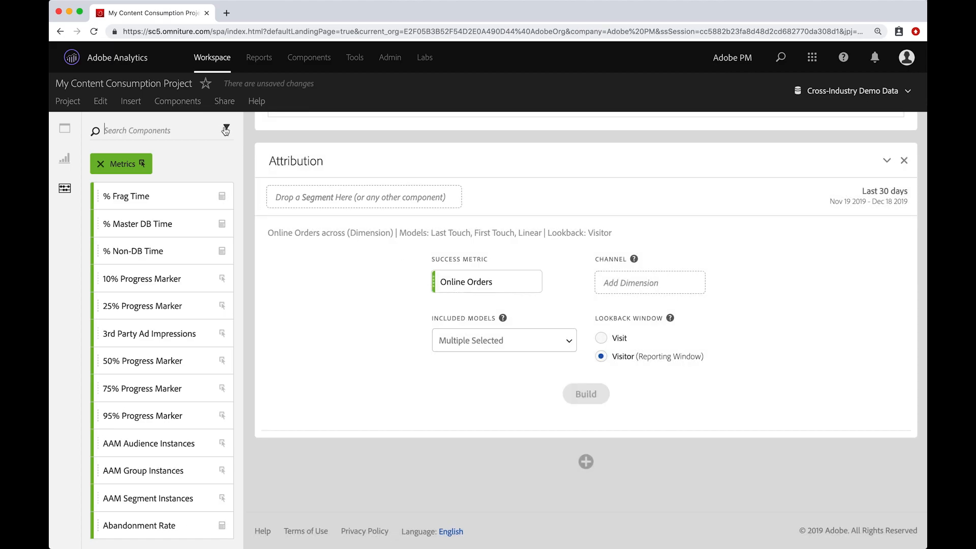
click(101, 165)
text(marketing)
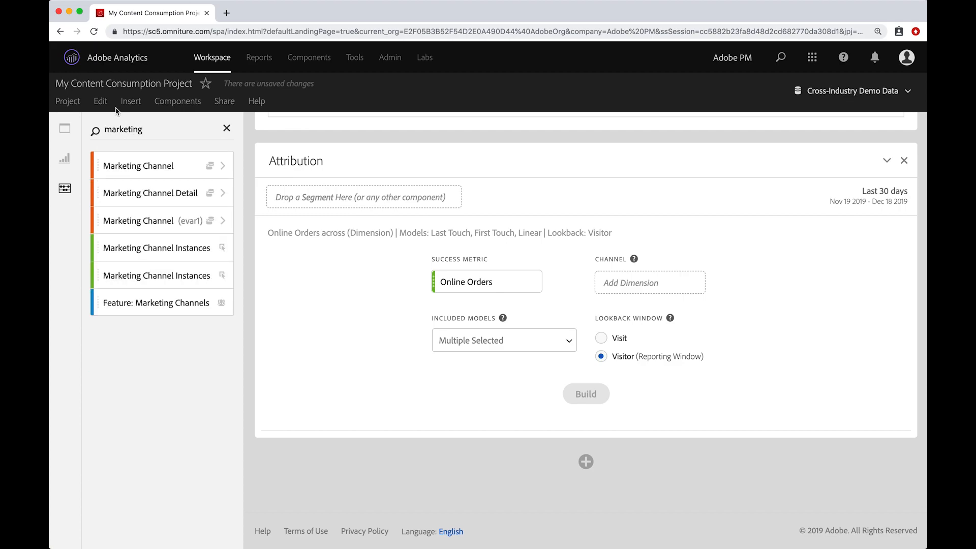
drag(133, 165, 630, 285)
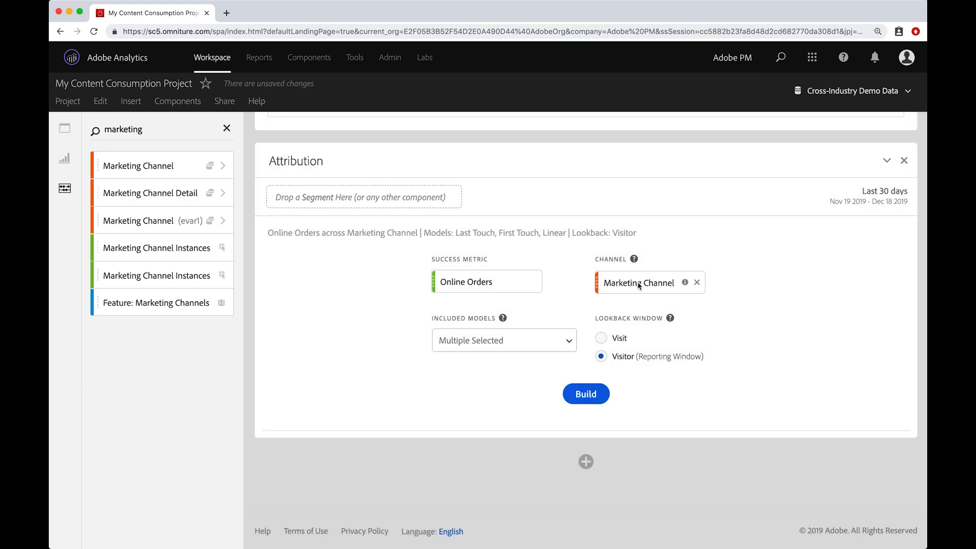
Step: Look through the available attribution models, and build the Attribution panel with Last Touch, First Touch and Linear and a Visitor lookback
click(568, 342)
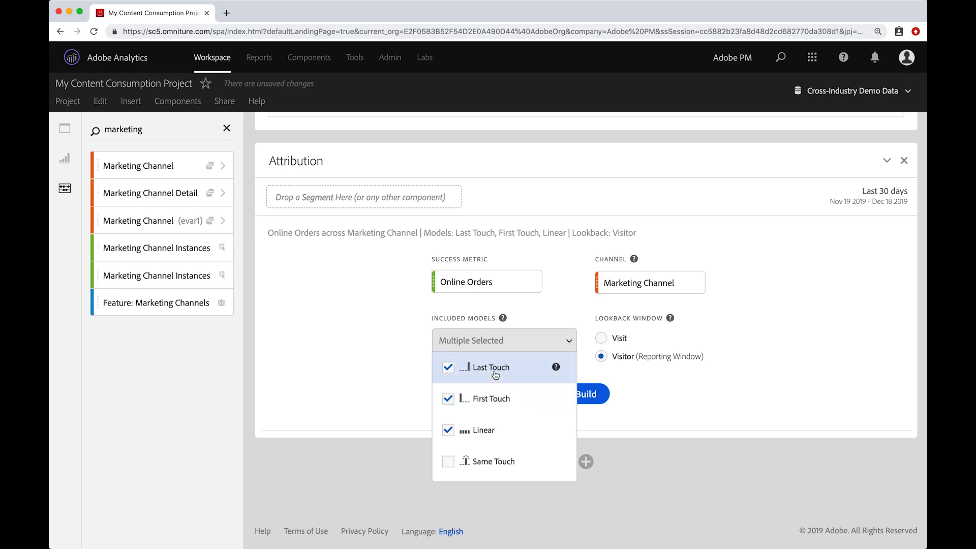
scroll(484, 427, down, 1)
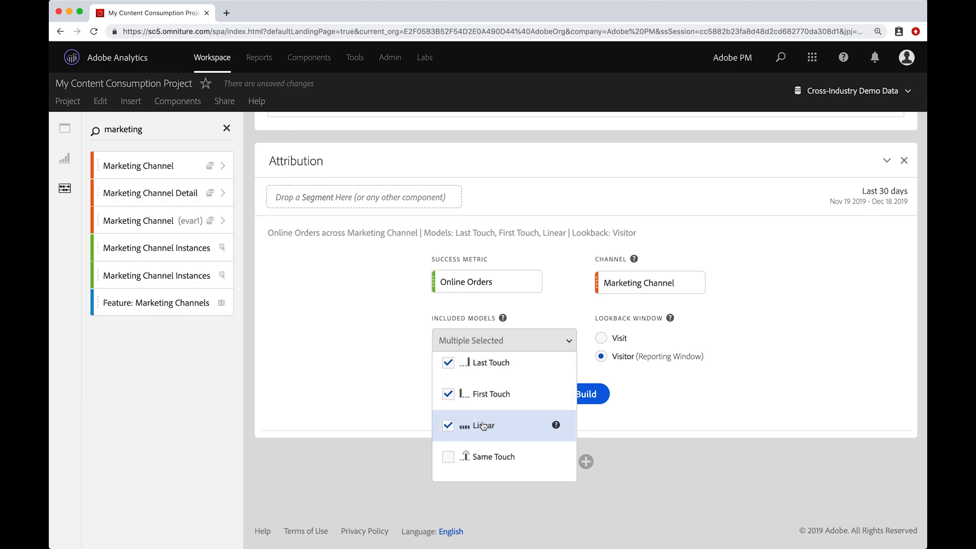
scroll(483, 426, down, 5)
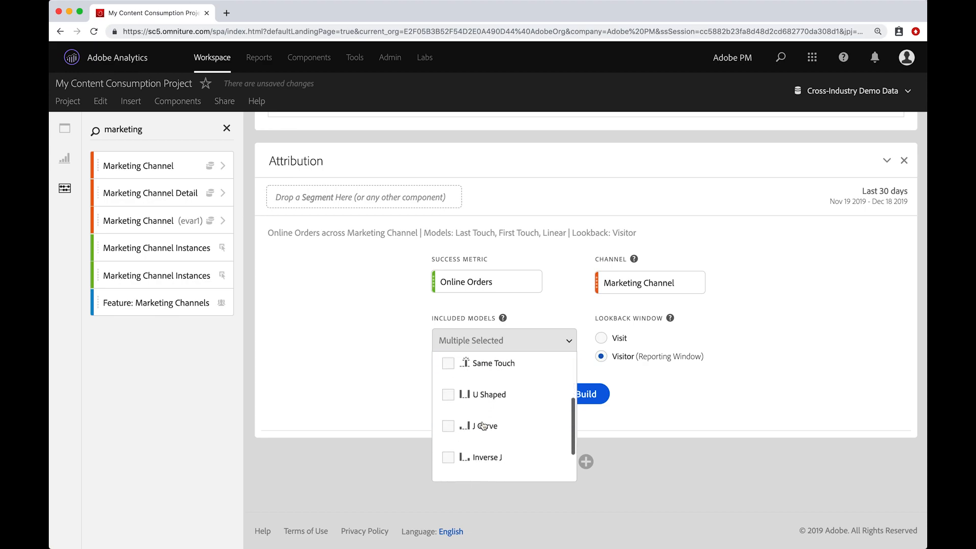
scroll(483, 426, down, 1)
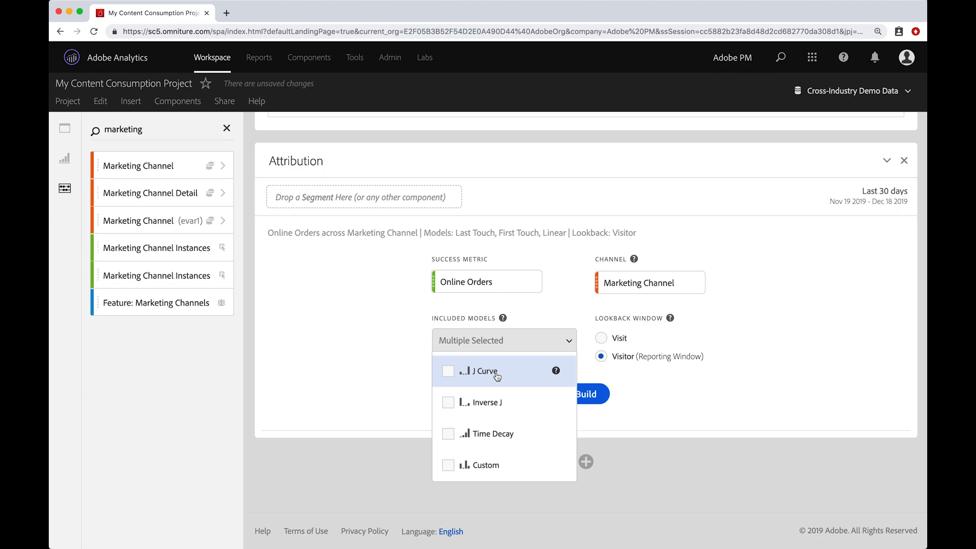
scroll(497, 376, up, 6)
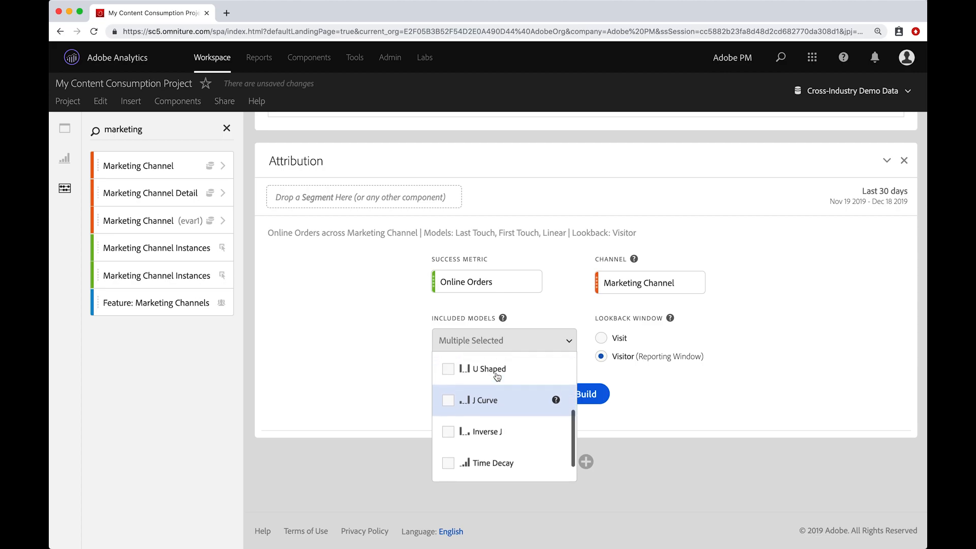
click(668, 407)
click(585, 395)
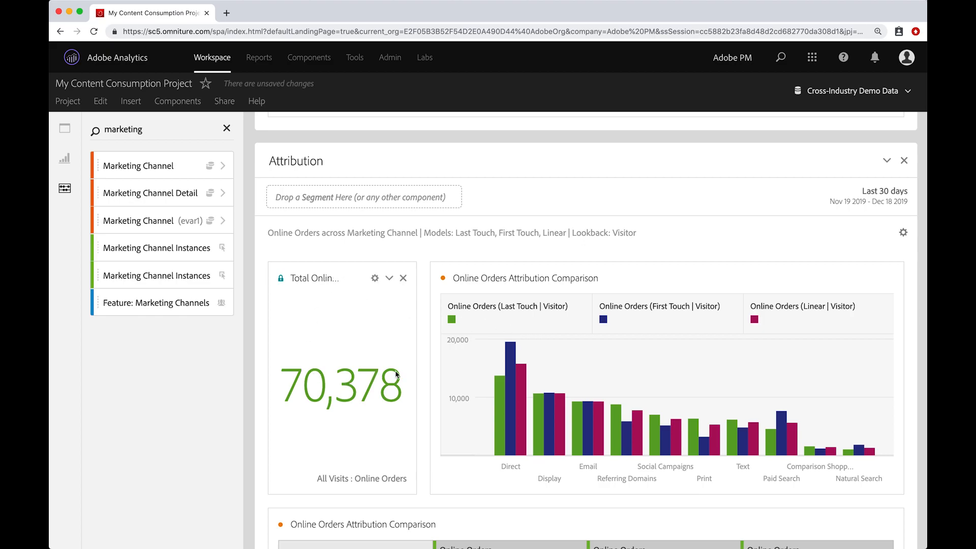
Step: Examine the Attribution panel from the Online Orders comparison chart and table down through channel overlap, touchpoints and performance to Channel Flow
scroll(464, 366, down, 3)
mouse_move(500, 309)
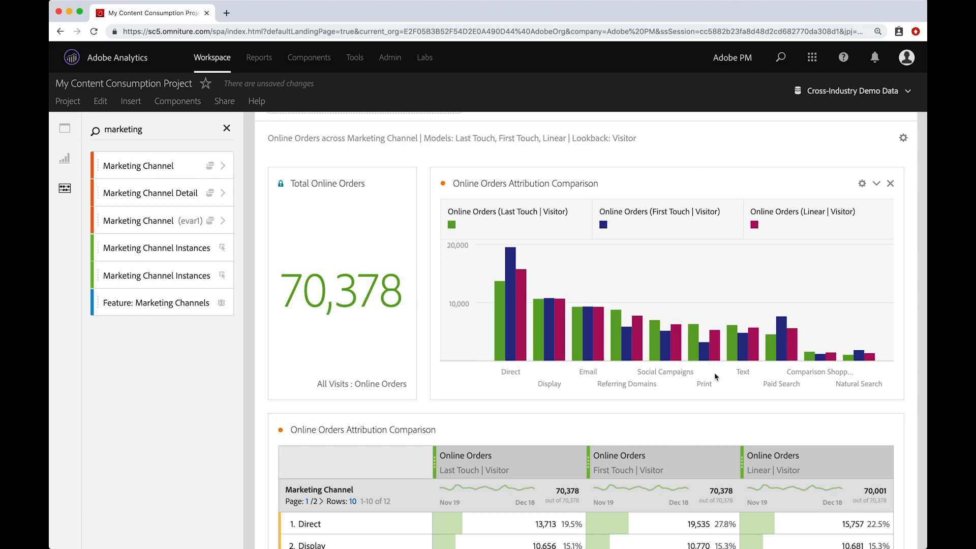
mouse_move(588, 335)
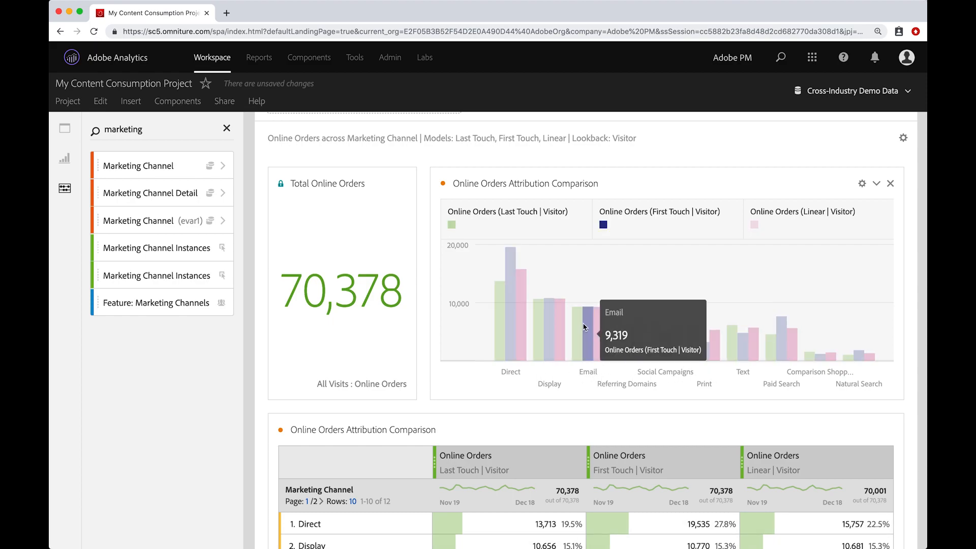
scroll(584, 327, down, 2)
scroll(585, 327, down, 1)
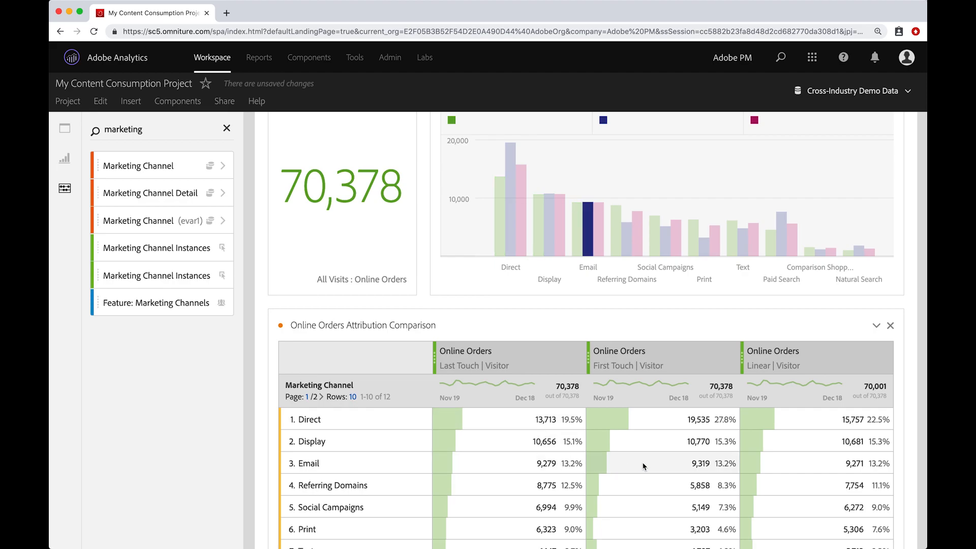
scroll(599, 445, down, 10)
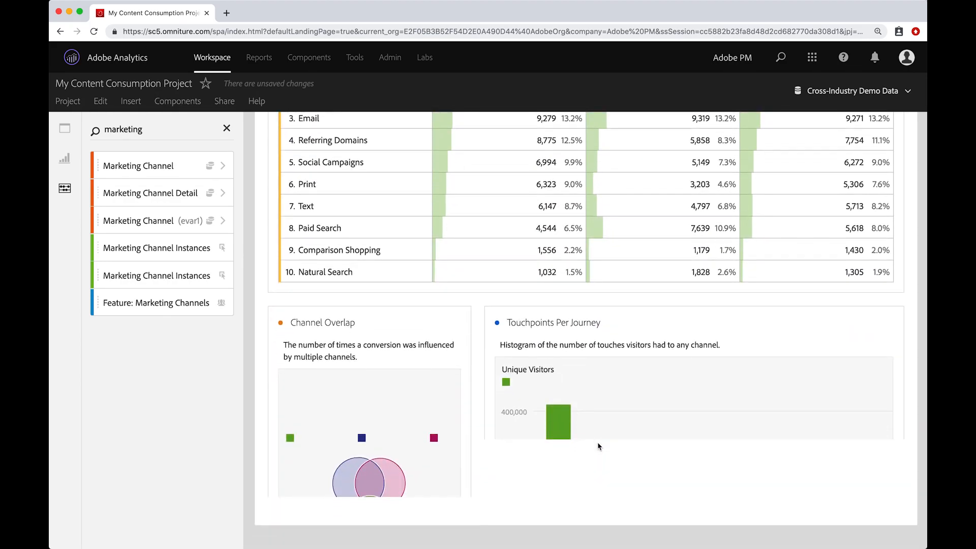
scroll(599, 446, down, 5)
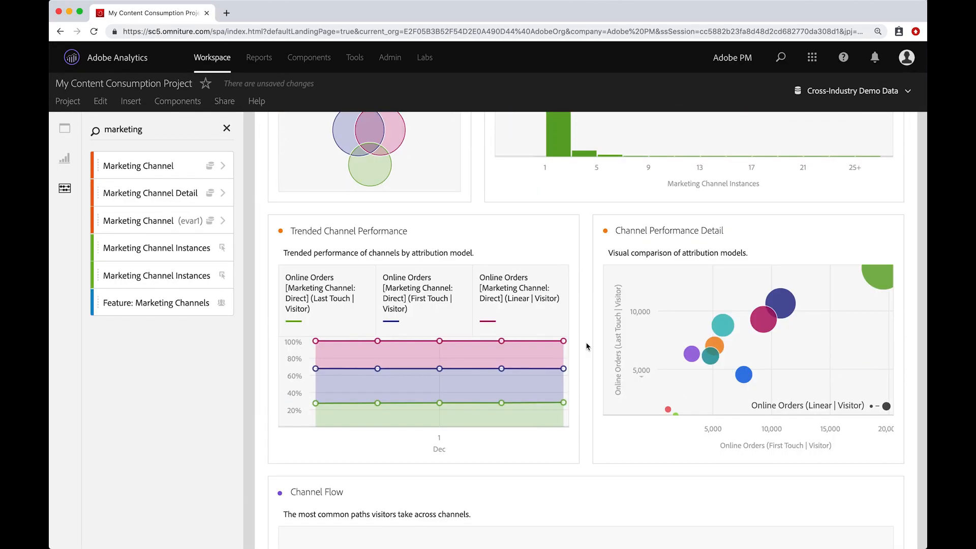
scroll(577, 386, down, 3)
scroll(577, 387, up, 6)
scroll(578, 391, up, 5)
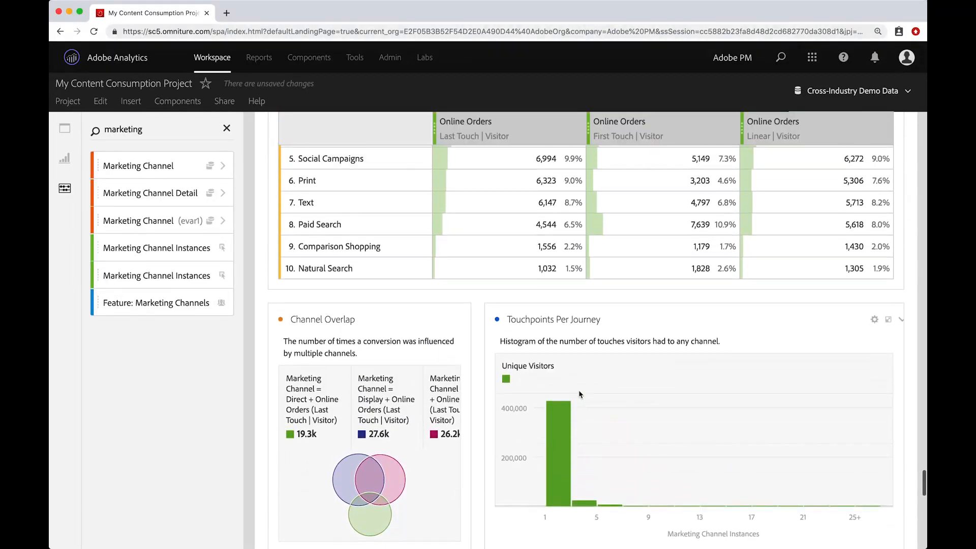
scroll(580, 394, down, 20)
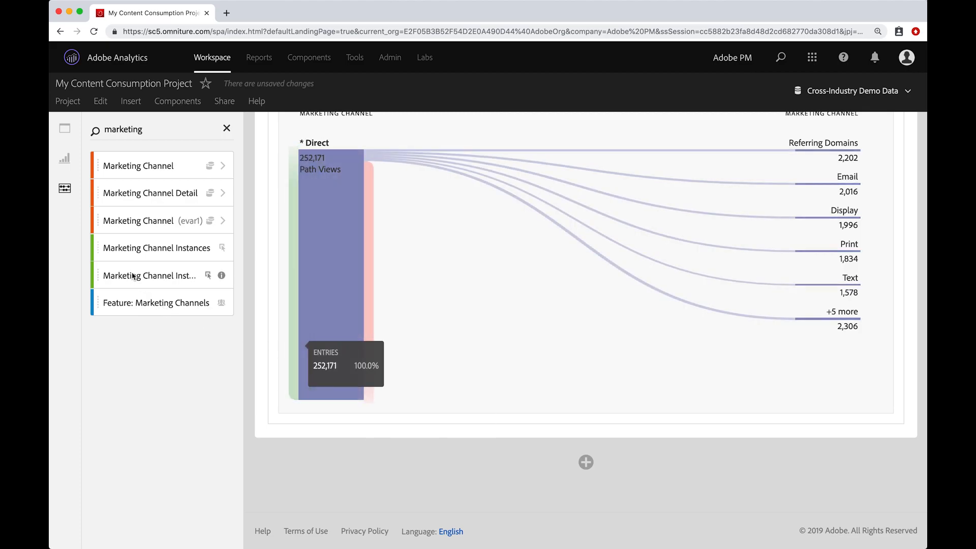
Step: Add a Segment Comparison panel at the end of the project and build it for Mobile Customers against New Visitors
click(65, 129)
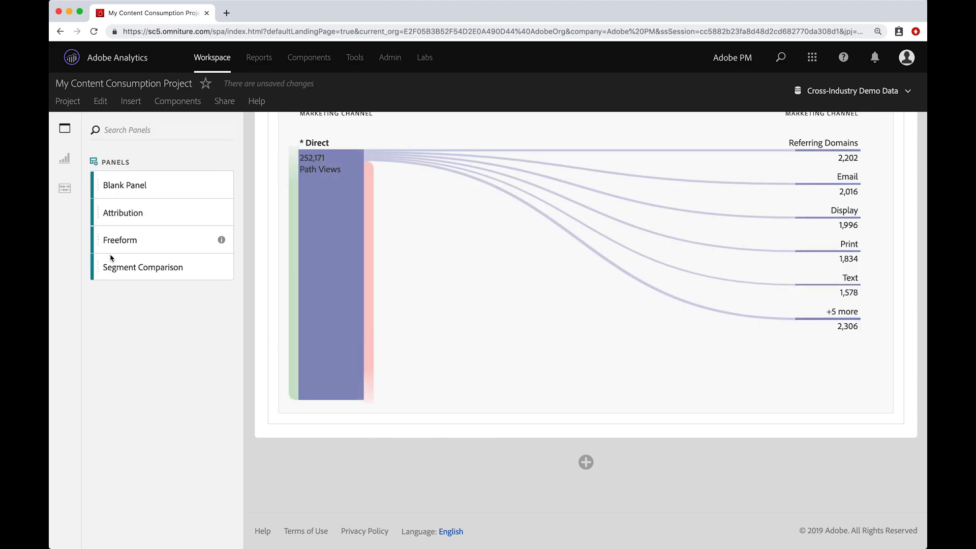
drag(127, 270, 483, 485)
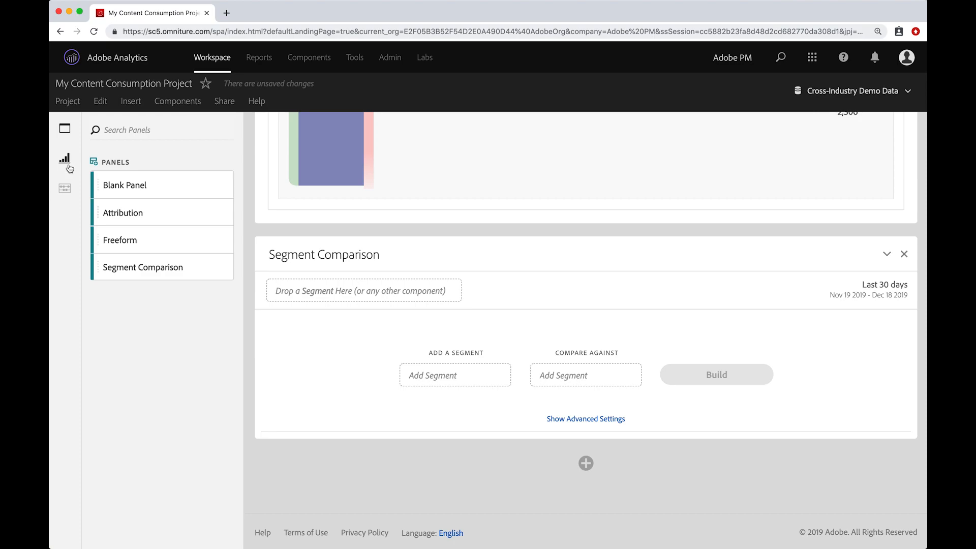
click(64, 189)
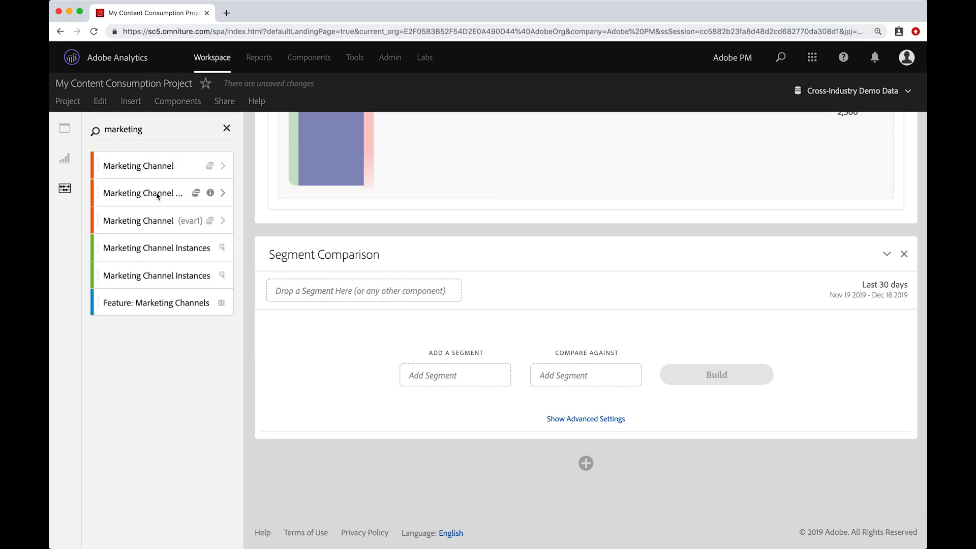
click(227, 129)
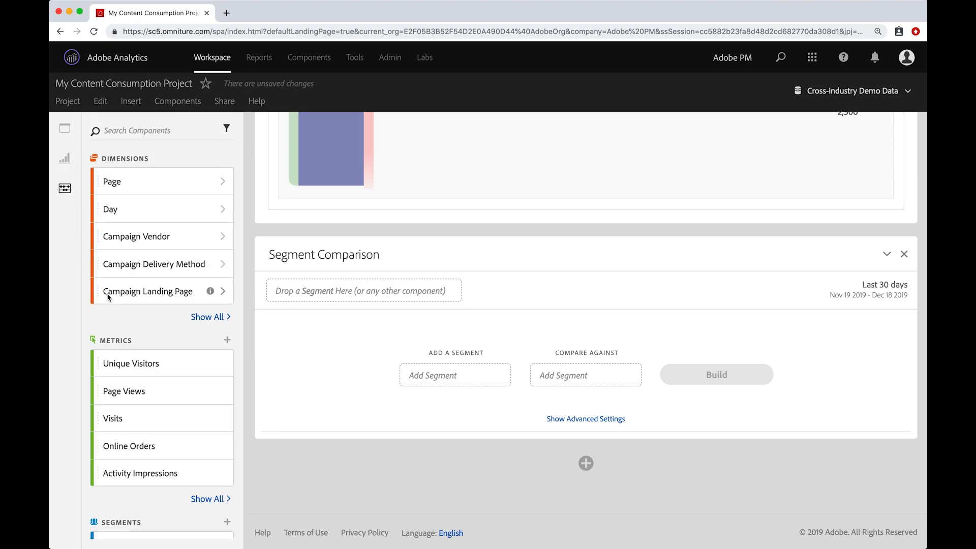
scroll(109, 300, down, 5)
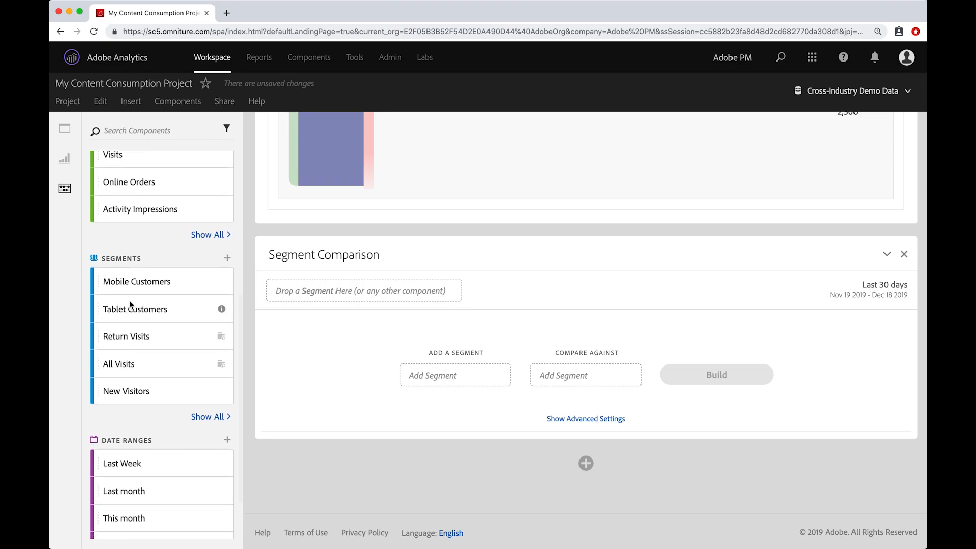
drag(122, 289, 413, 381)
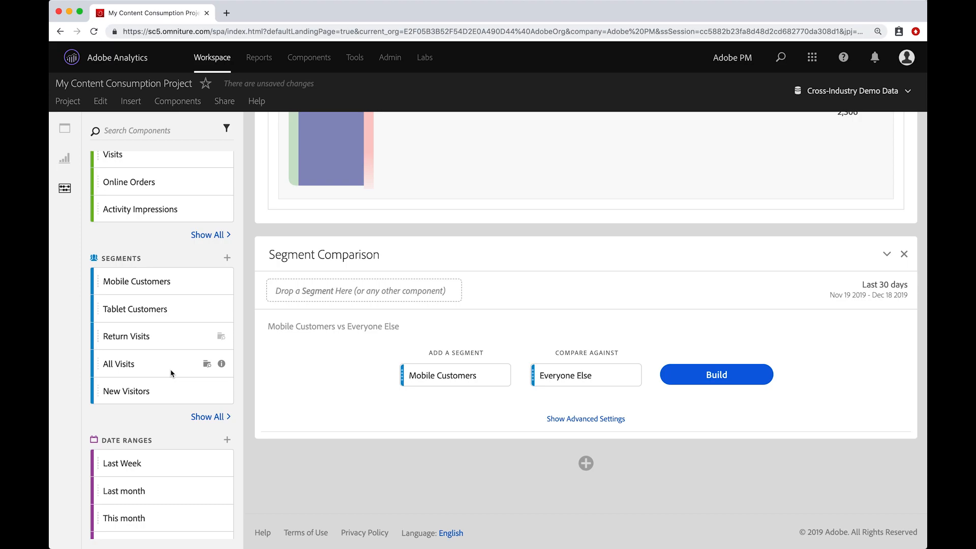
drag(126, 394, 550, 376)
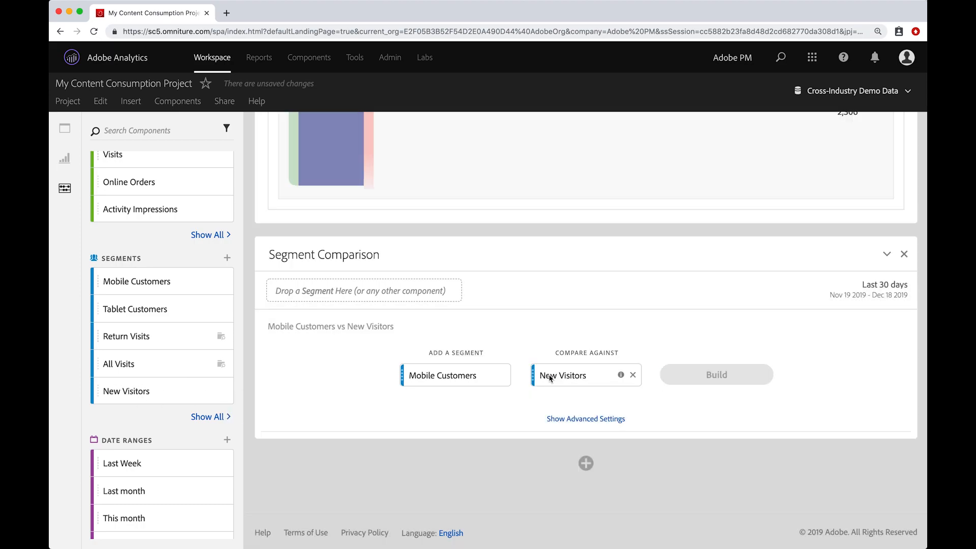
click(723, 376)
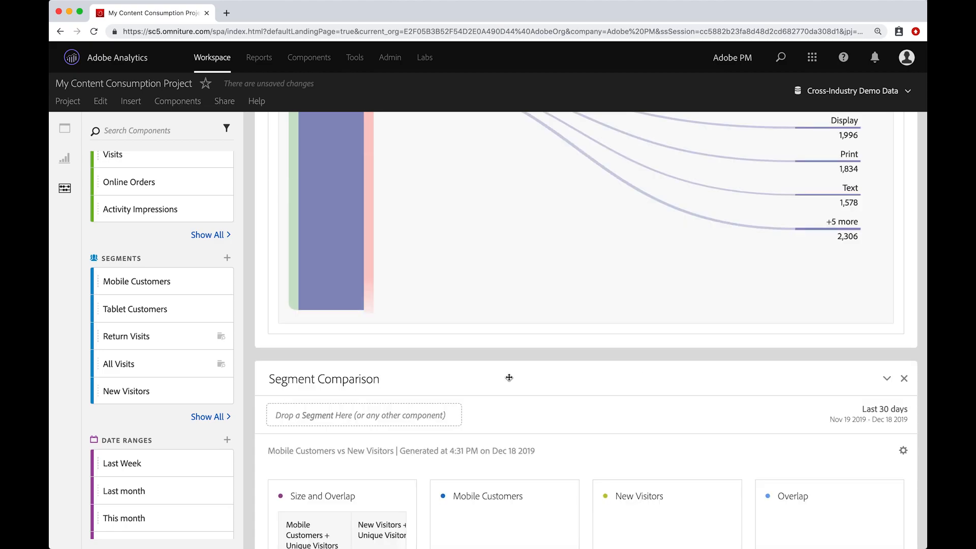
Step: Examine the Segment Comparison panel from size and overlap through the top metrics and dimension items to the segment overlap
scroll(471, 381, down, 1)
scroll(470, 381, down, 3)
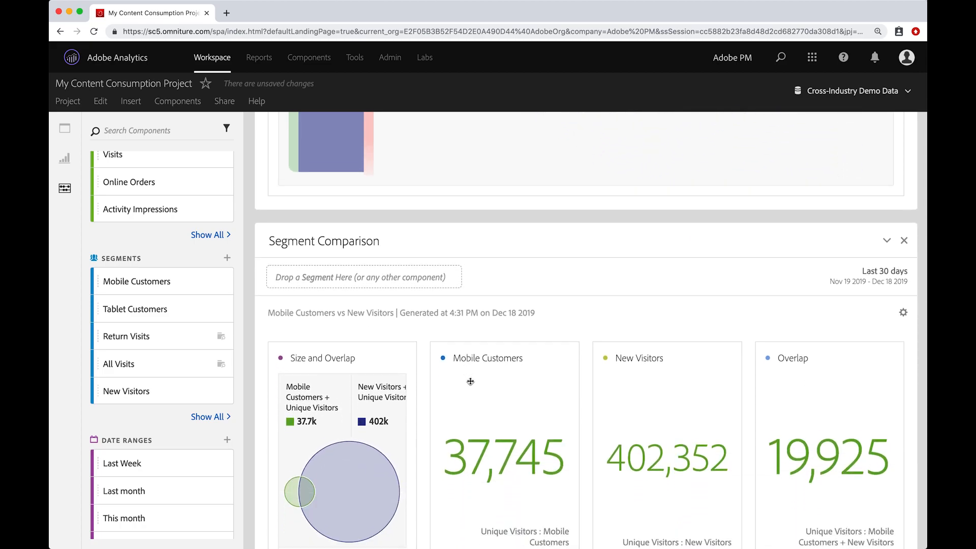
scroll(470, 383, down, 3)
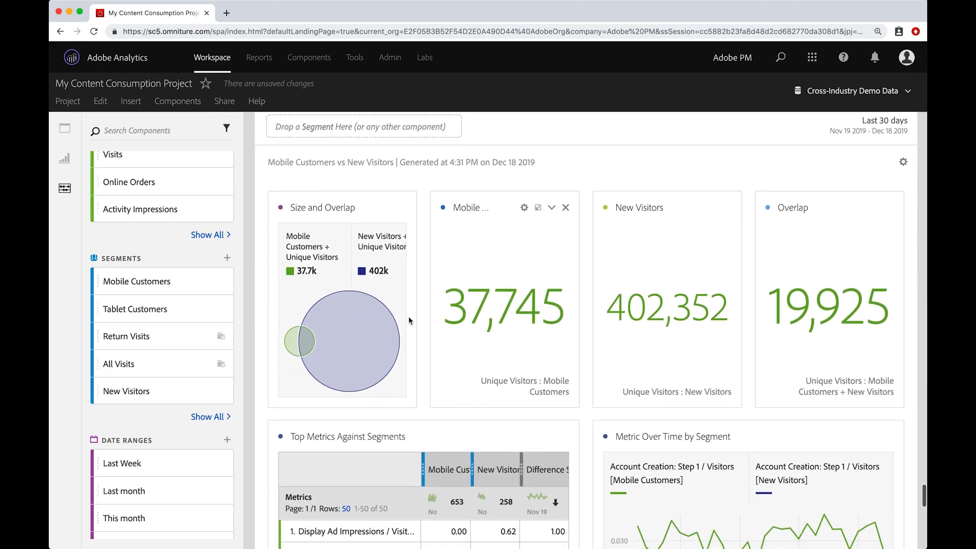
mouse_move(315, 344)
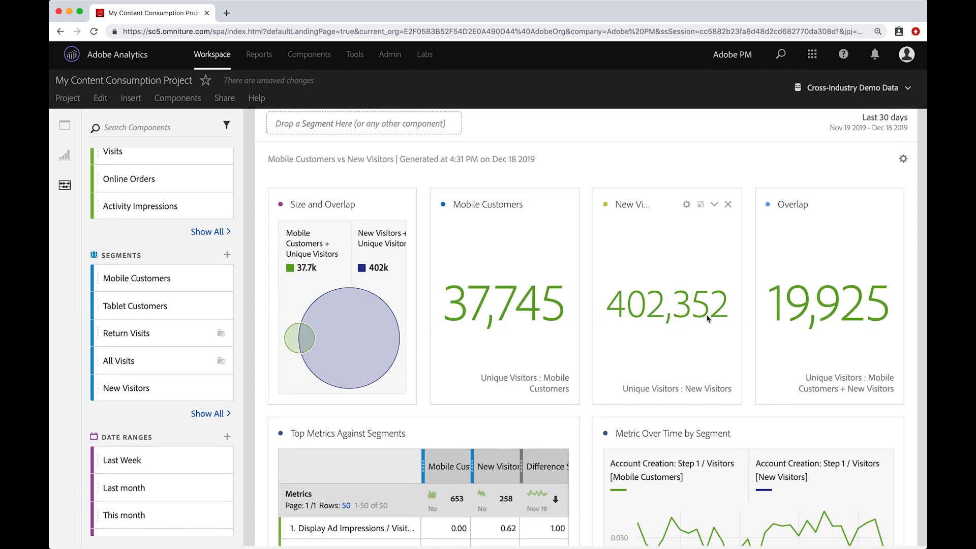
scroll(594, 332, down, 5)
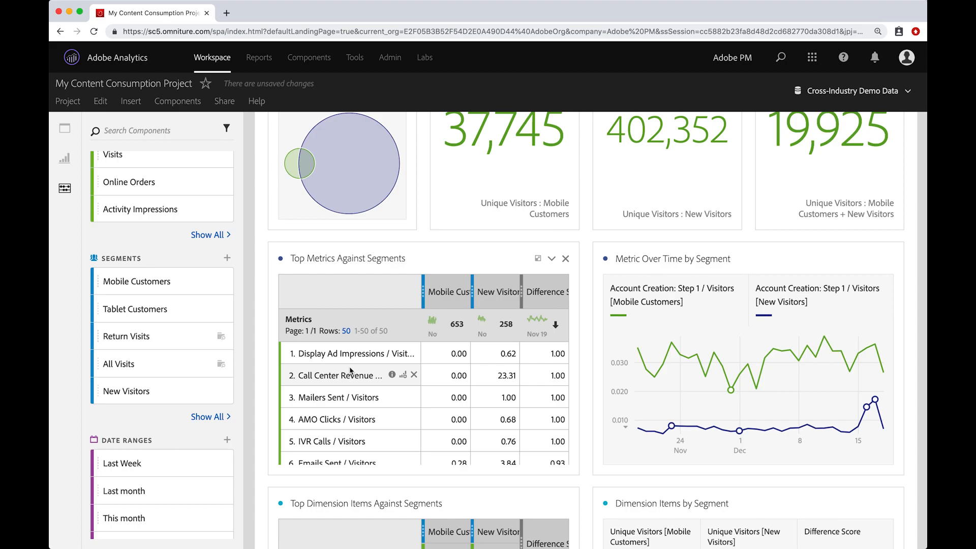
scroll(350, 371, down, 3)
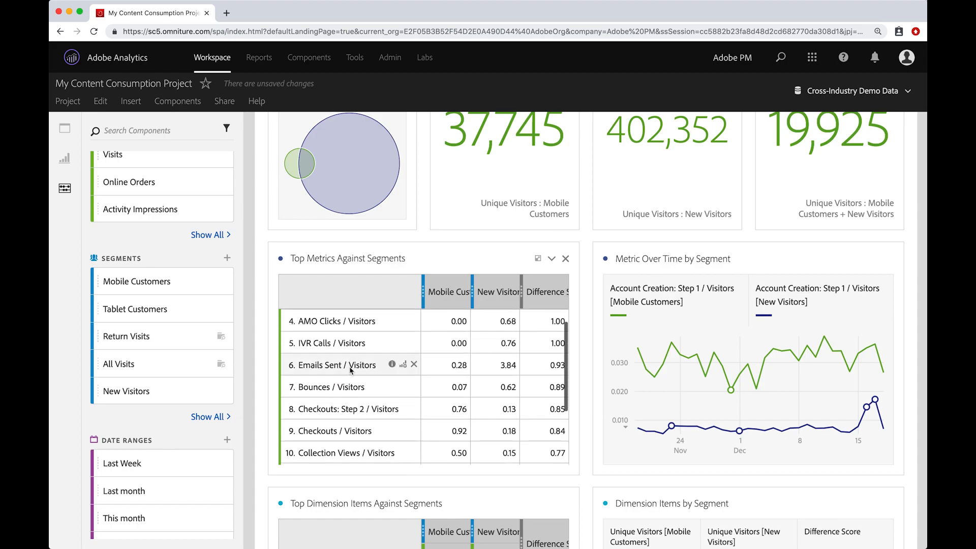
scroll(264, 499, down, 5)
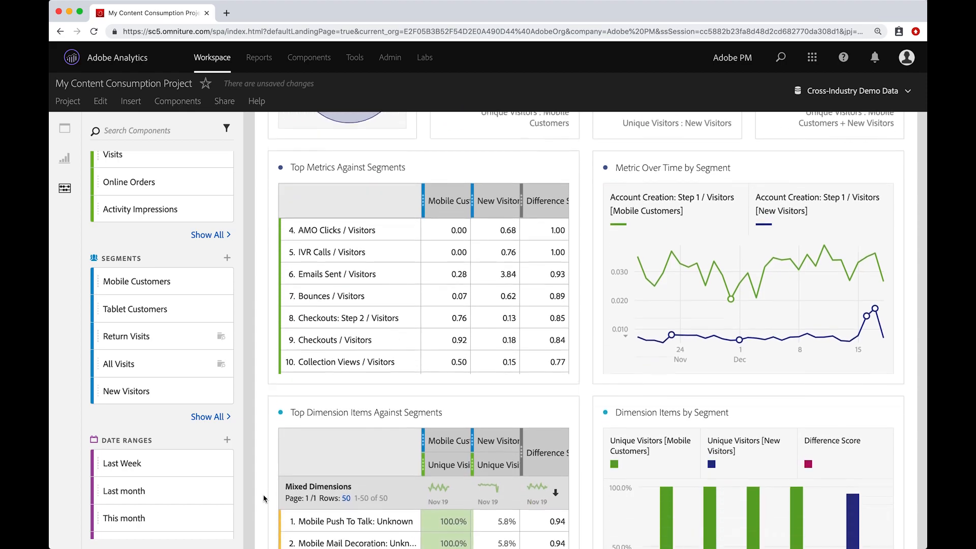
scroll(263, 498, down, 3)
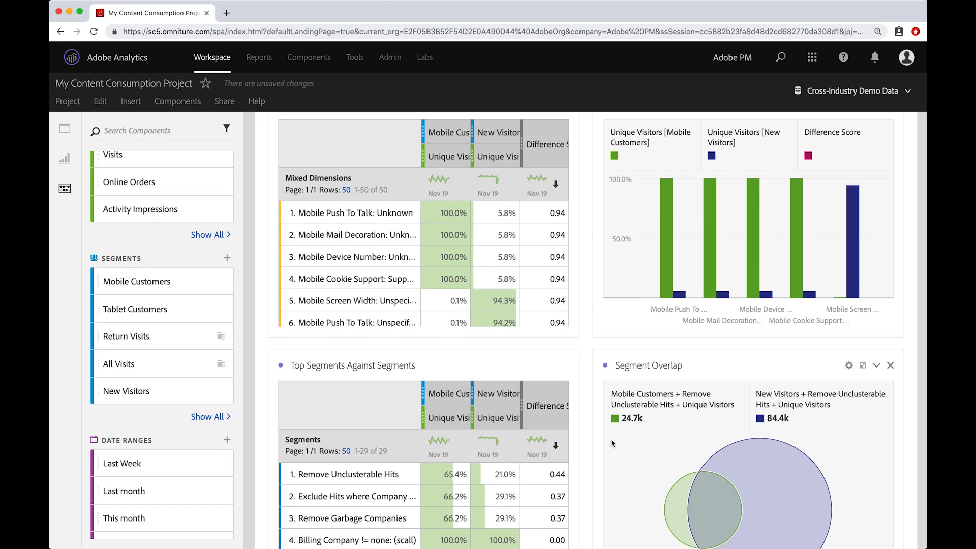
Step: Review the available panel types, go back to the start of the Segment Comparison panel, and look through the available visualizations
click(65, 128)
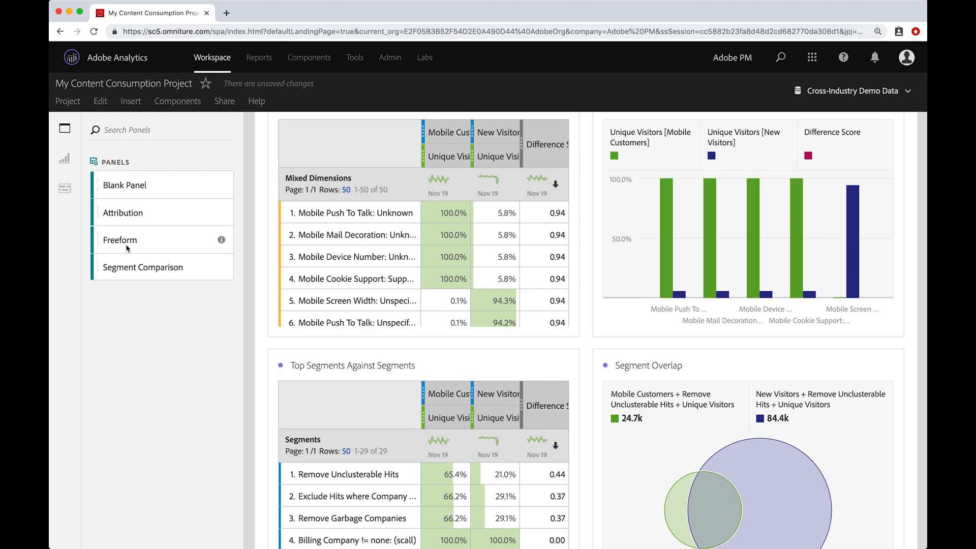
scroll(254, 257, up, 6)
scroll(253, 254, up, 15)
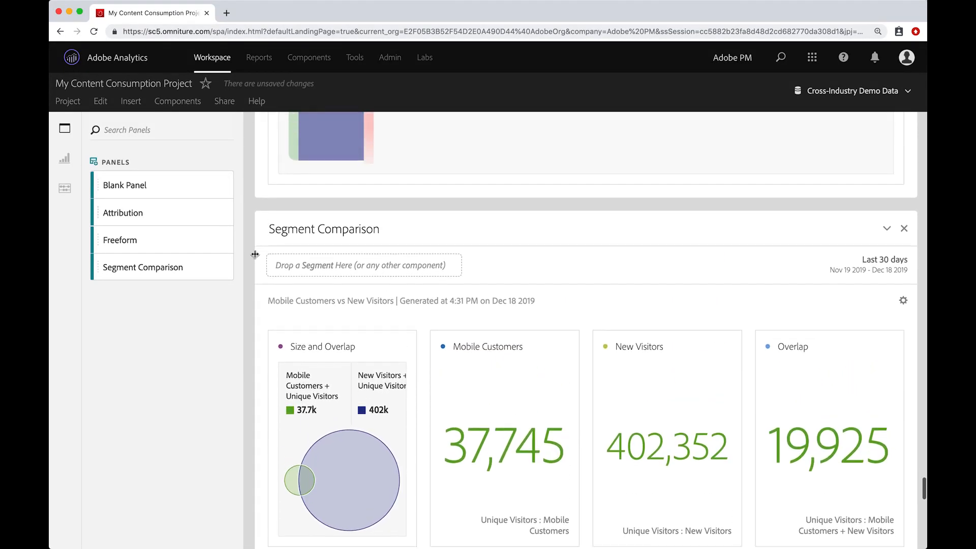
scroll(254, 255, up, 1)
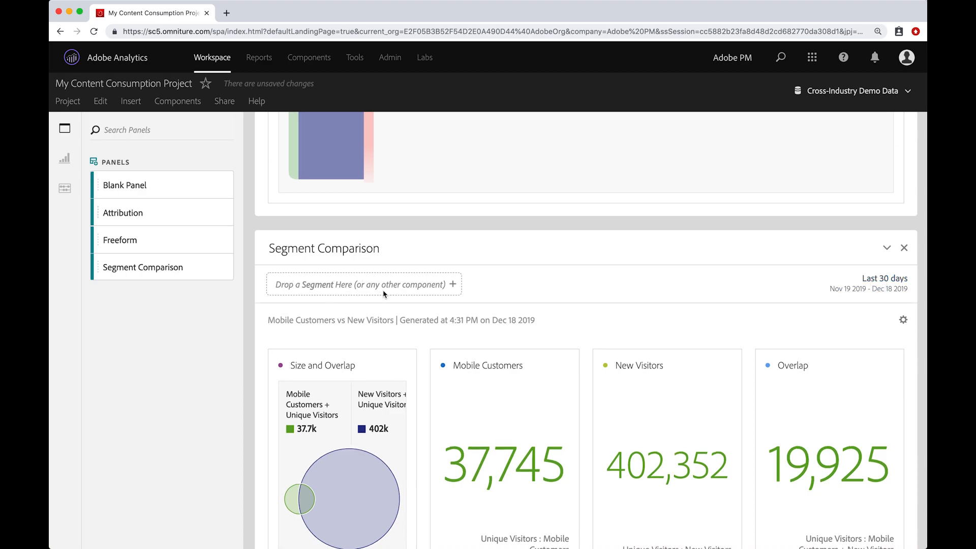
mouse_move(490, 381)
click(64, 160)
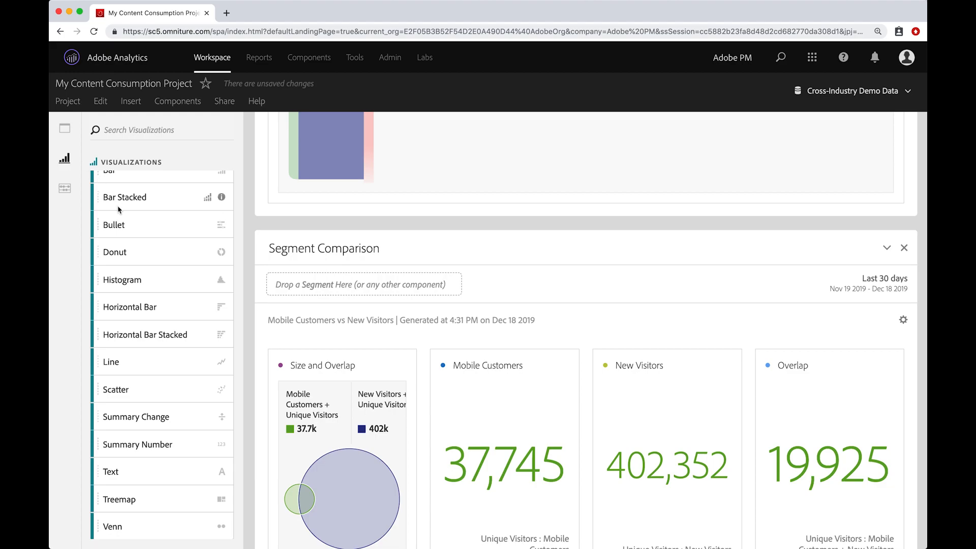
scroll(136, 228, up, 3)
scroll(136, 230, up, 1)
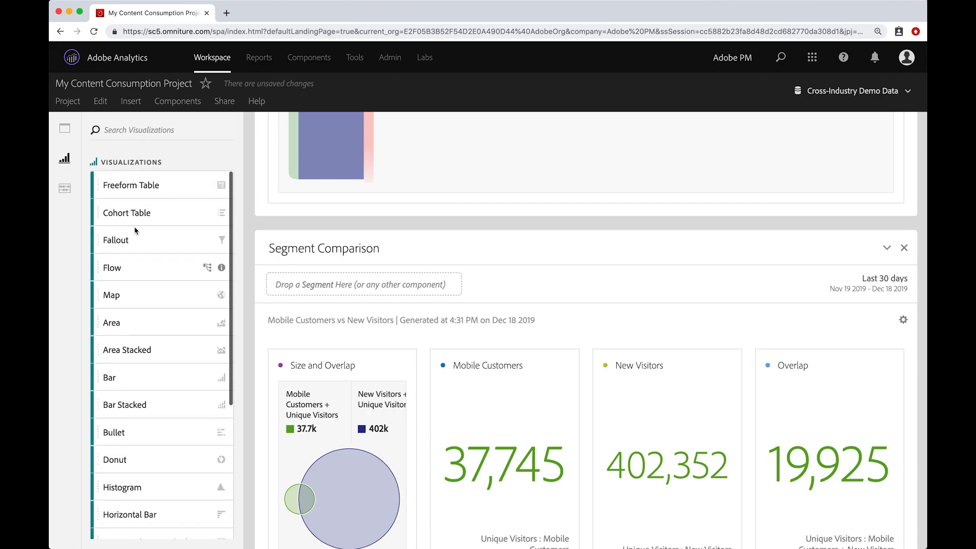